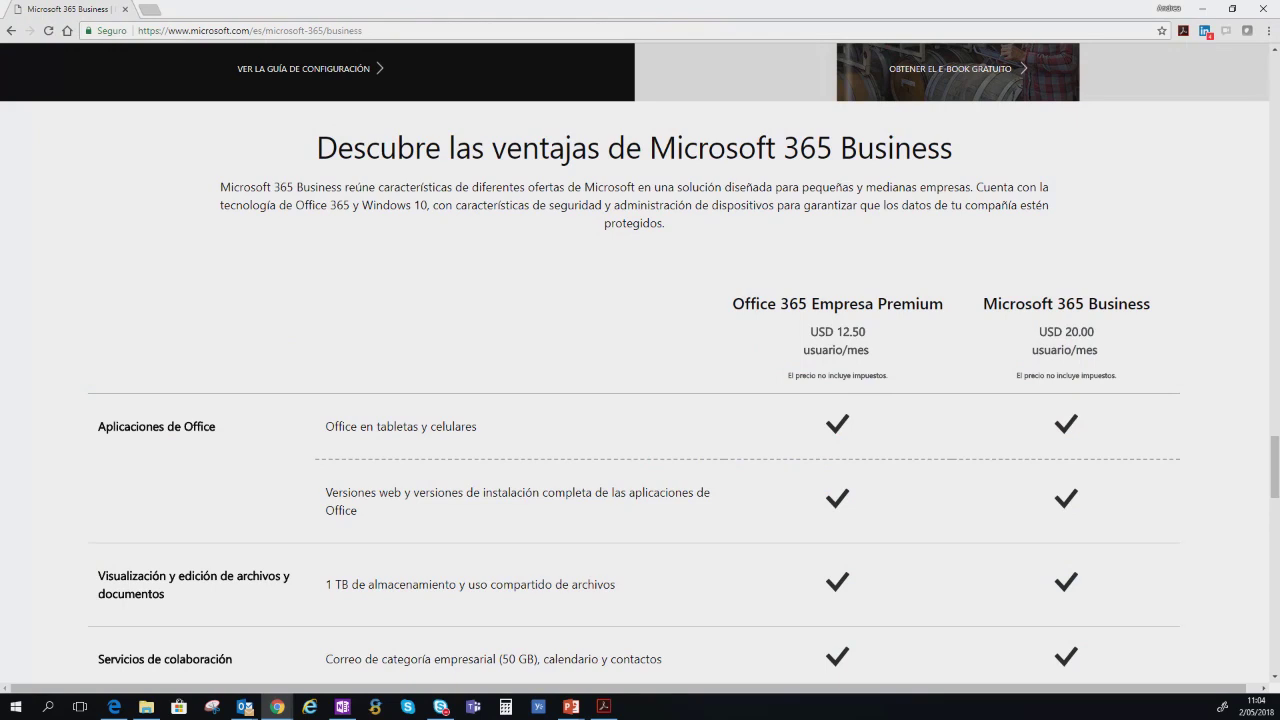
Step: Review the Administración de dispositivos features in the Office 365 Empresa Premium and Microsoft 365 Business comparison table, highlighting the relevant text
{"action": "scroll", "coordinate": [522, 568], "scroll_direction": "down", "scroll_amount": 7}
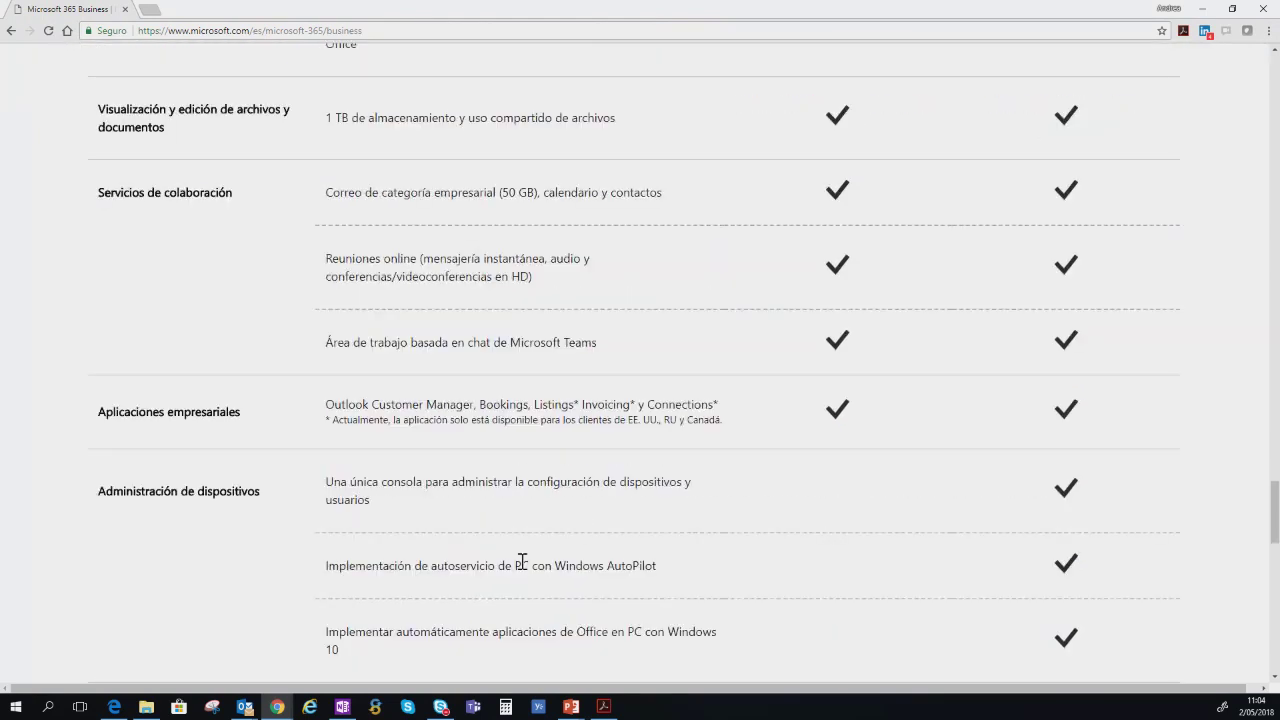
{"action": "scroll", "coordinate": [522, 562], "scroll_direction": "down", "scroll_amount": 1}
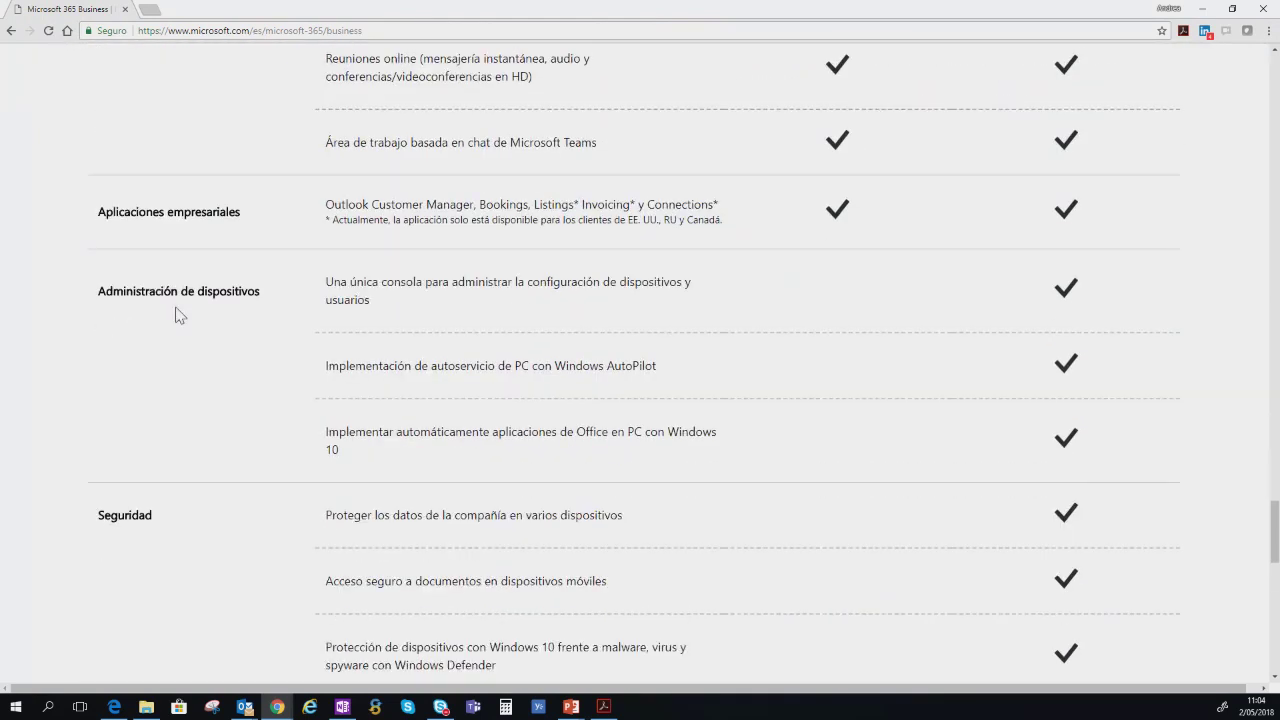
{"action": "left_click_drag", "start_coordinate": [99, 290], "coordinate": [263, 296]}
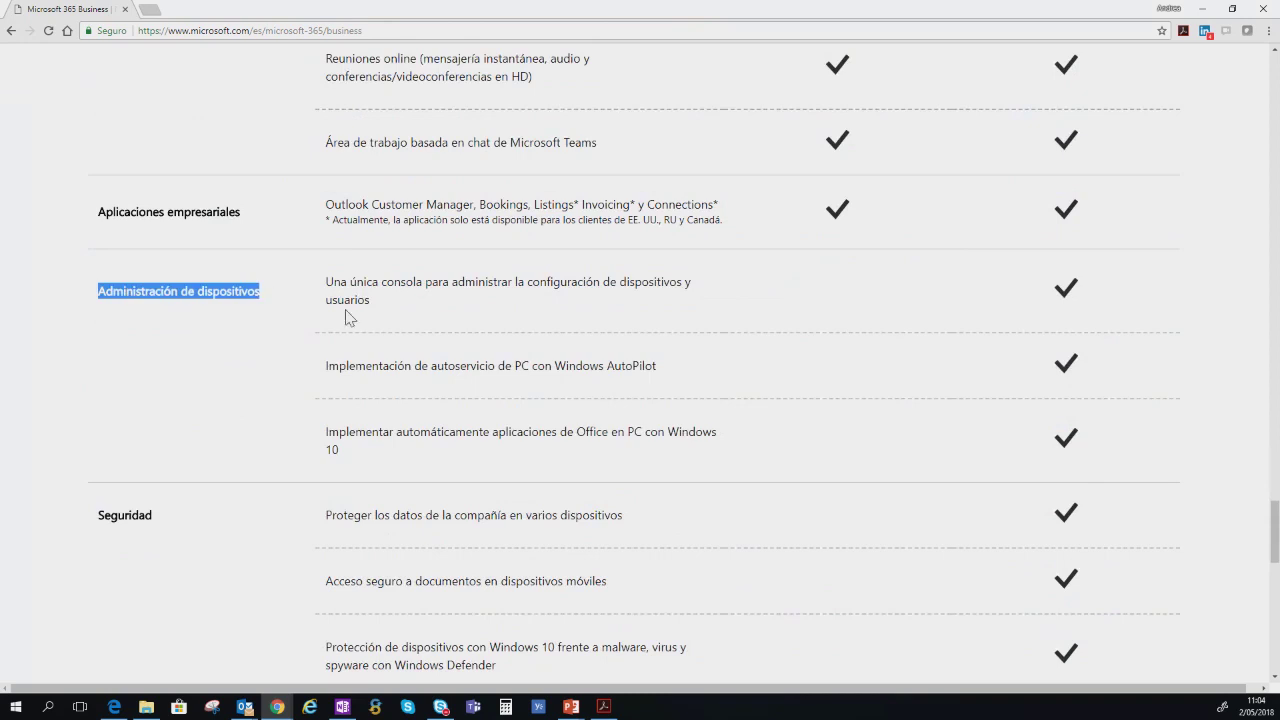
{"action": "left_click", "coordinate": [390, 283]}
{"action": "left_click_drag", "start_coordinate": [336, 284], "coordinate": [613, 300]}
{"action": "left_click", "coordinate": [410, 366]}
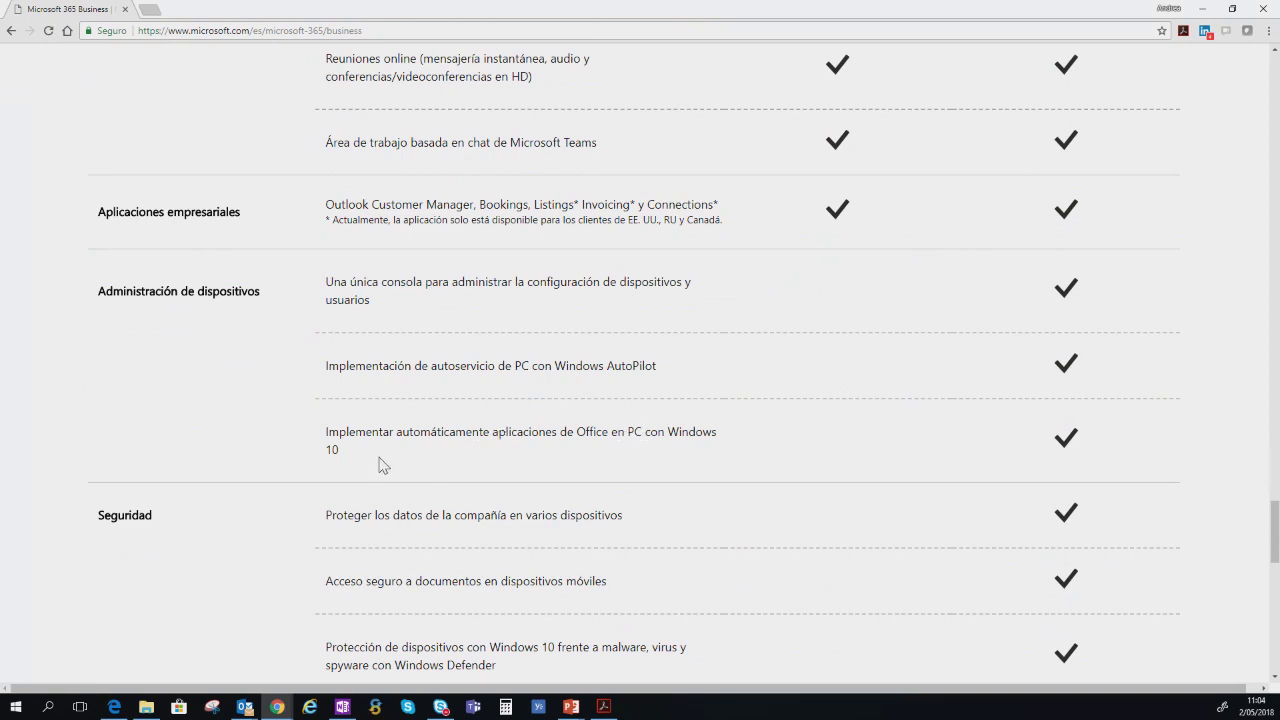
{"action": "scroll", "coordinate": [380, 465], "scroll_direction": "down", "scroll_amount": 1}
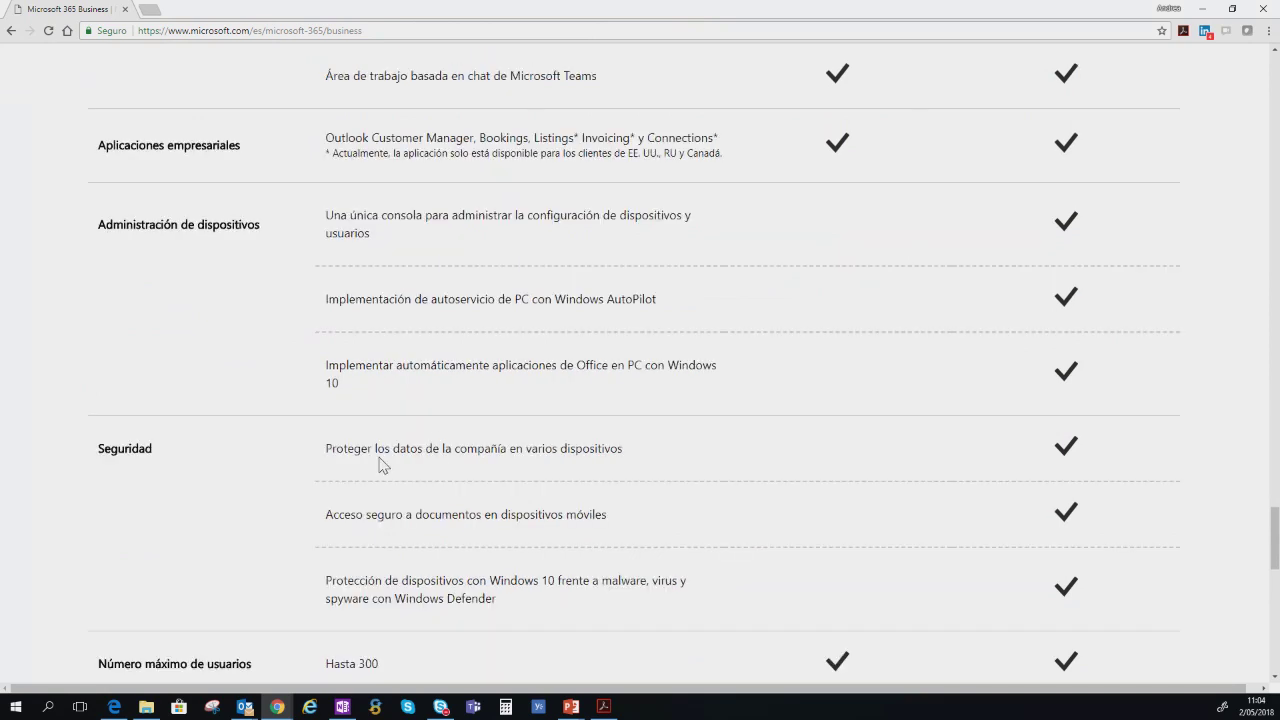
{"action": "left_click_drag", "start_coordinate": [413, 368], "coordinate": [613, 367]}
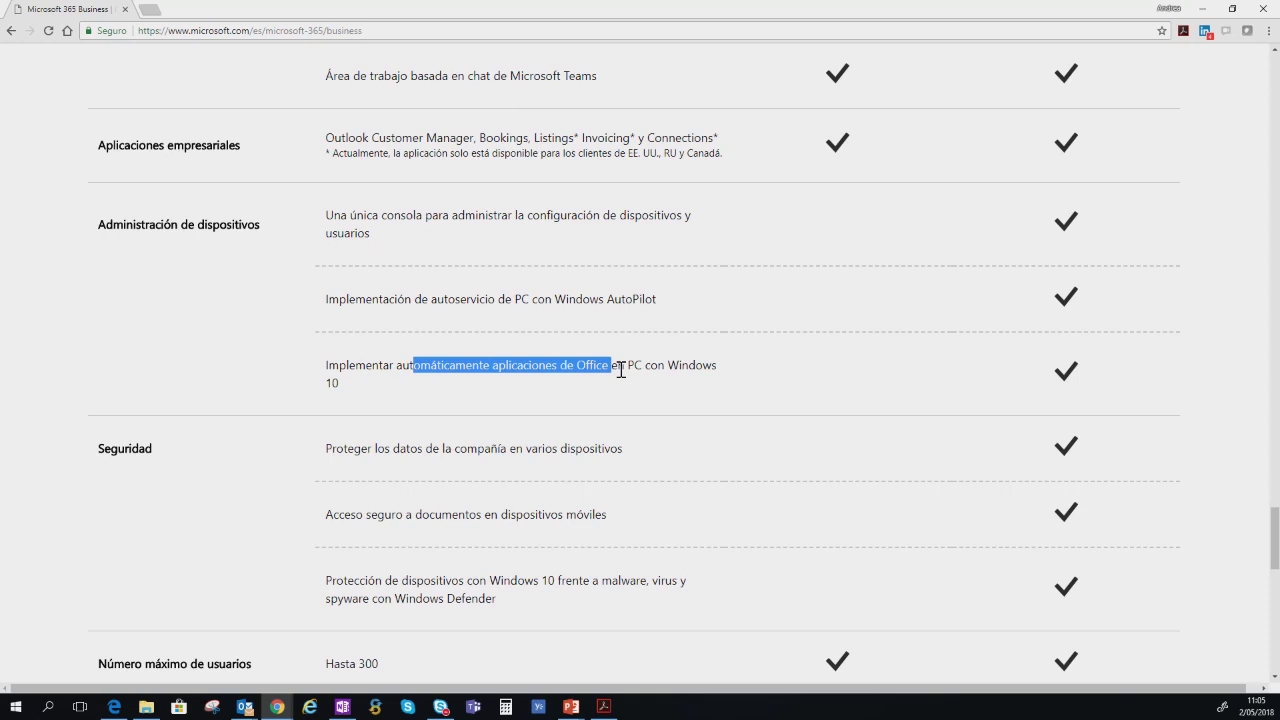
Step: Go through the Seguridad rows of the comparison table, highlighting company data protection and secure document access on mobile devices
{"action": "scroll", "coordinate": [517, 430], "scroll_direction": "down", "scroll_amount": 1}
{"action": "left_click_drag", "start_coordinate": [332, 382], "coordinate": [618, 388]}
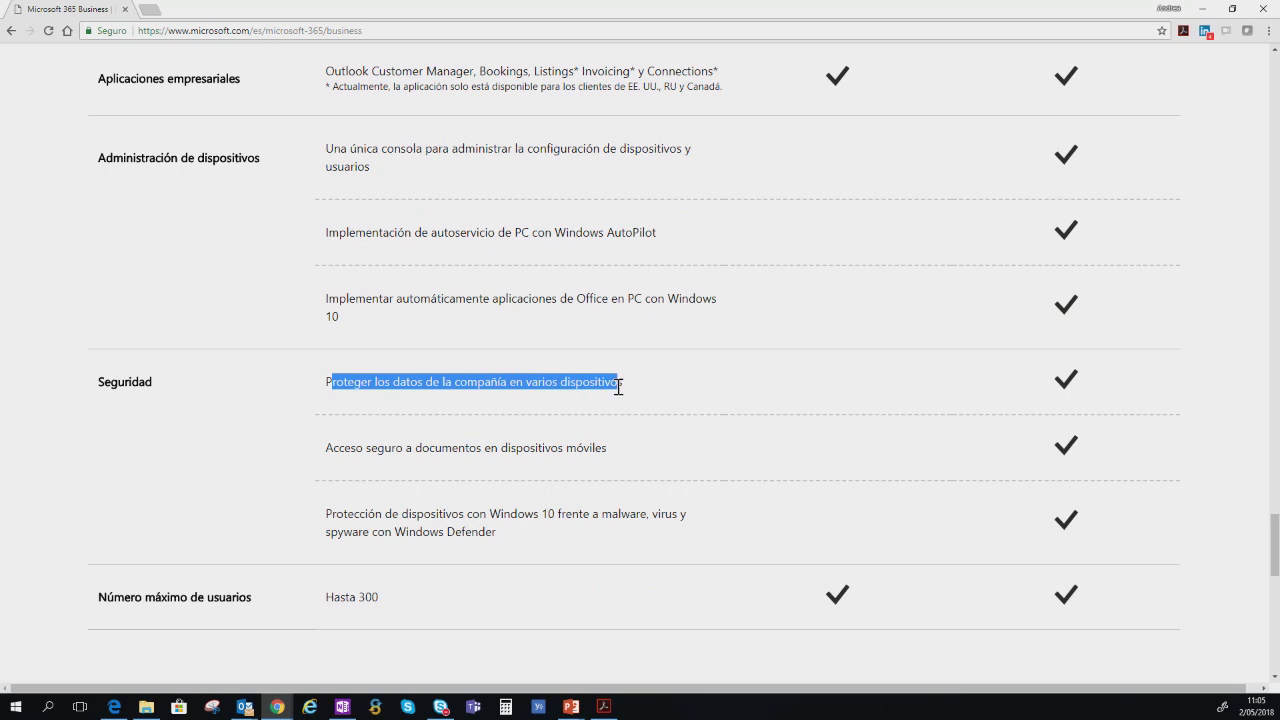
{"action": "left_click_drag", "start_coordinate": [333, 449], "coordinate": [608, 451]}
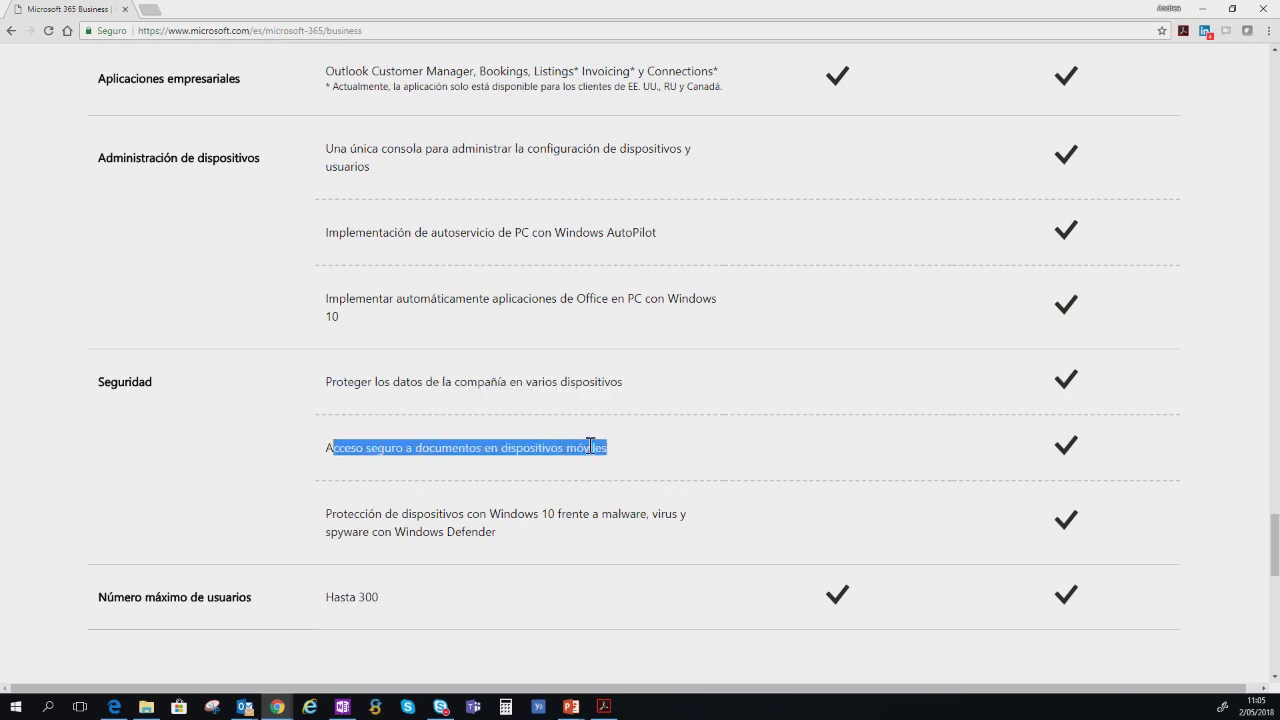
{"action": "left_click", "coordinate": [390, 515]}
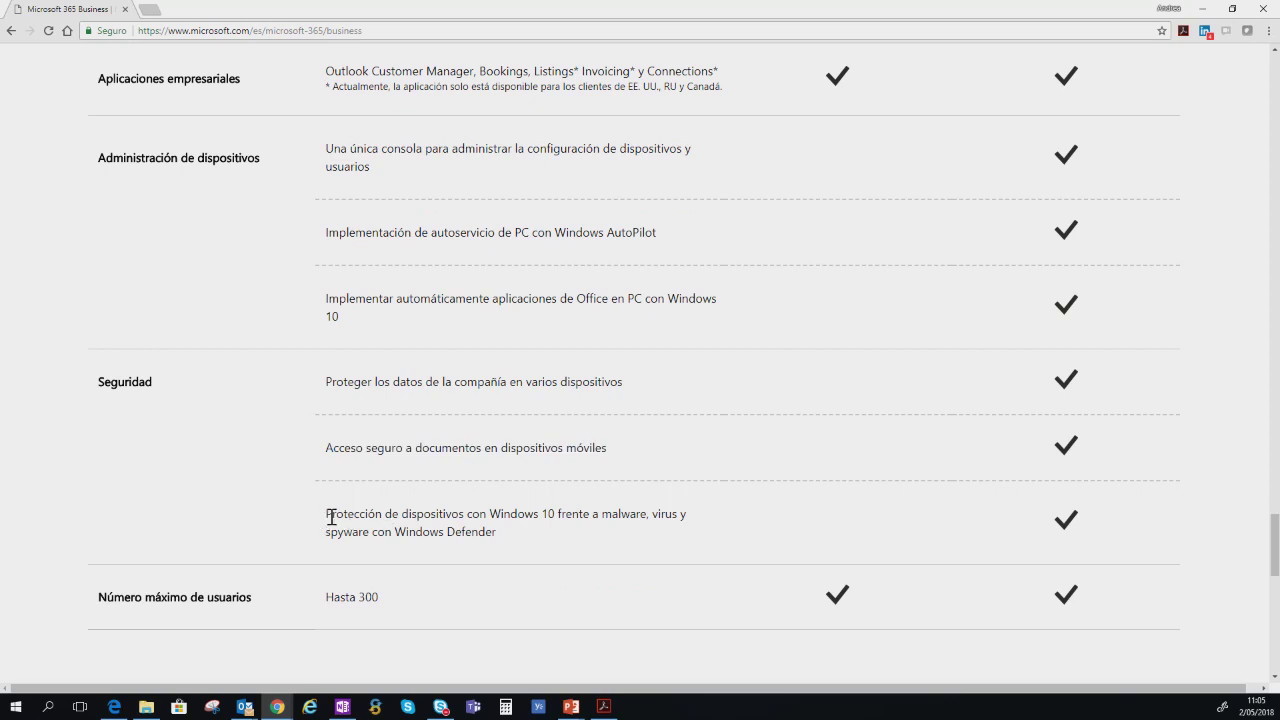
{"action": "left_click_drag", "start_coordinate": [334, 517], "coordinate": [489, 531]}
{"action": "left_click", "coordinate": [455, 510]}
{"action": "scroll", "coordinate": [472, 500], "scroll_direction": "up", "scroll_amount": 2}
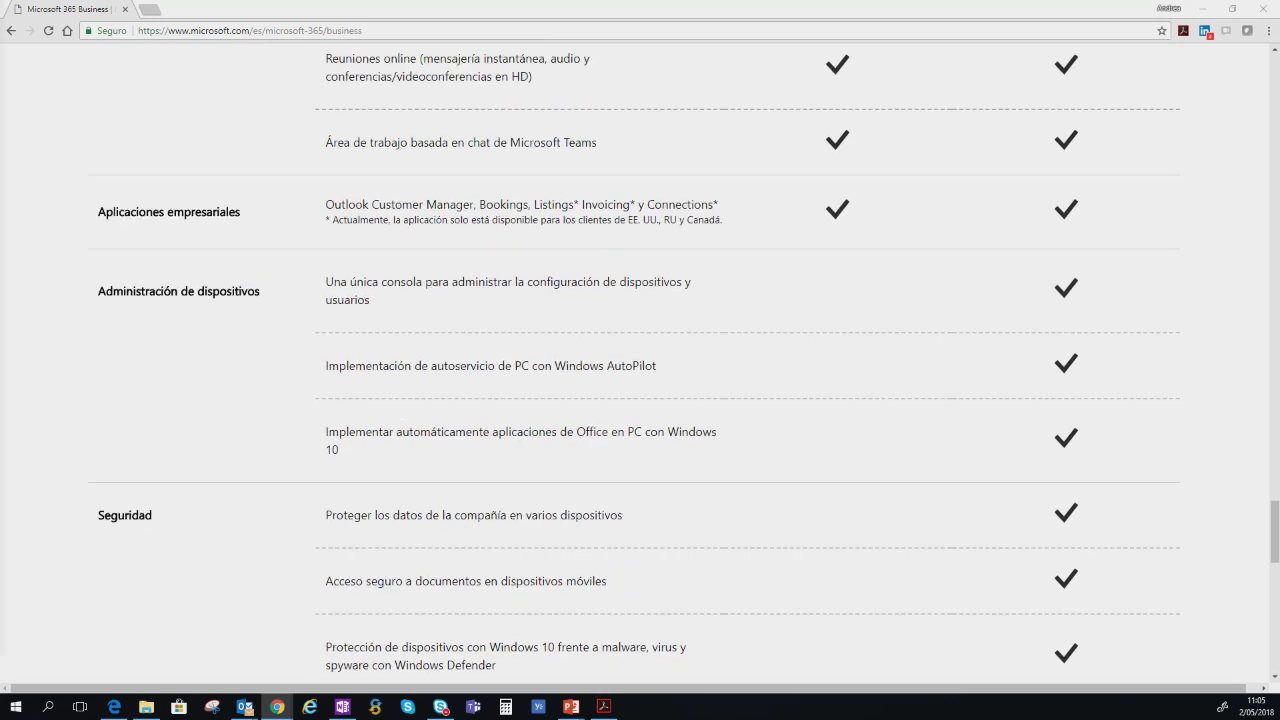
Step: Open Security & Compliance from the Office 365 home page and inspect the recent alert on the Alertas dashboard
{"action": "double_click", "coordinate": [527, 85]}
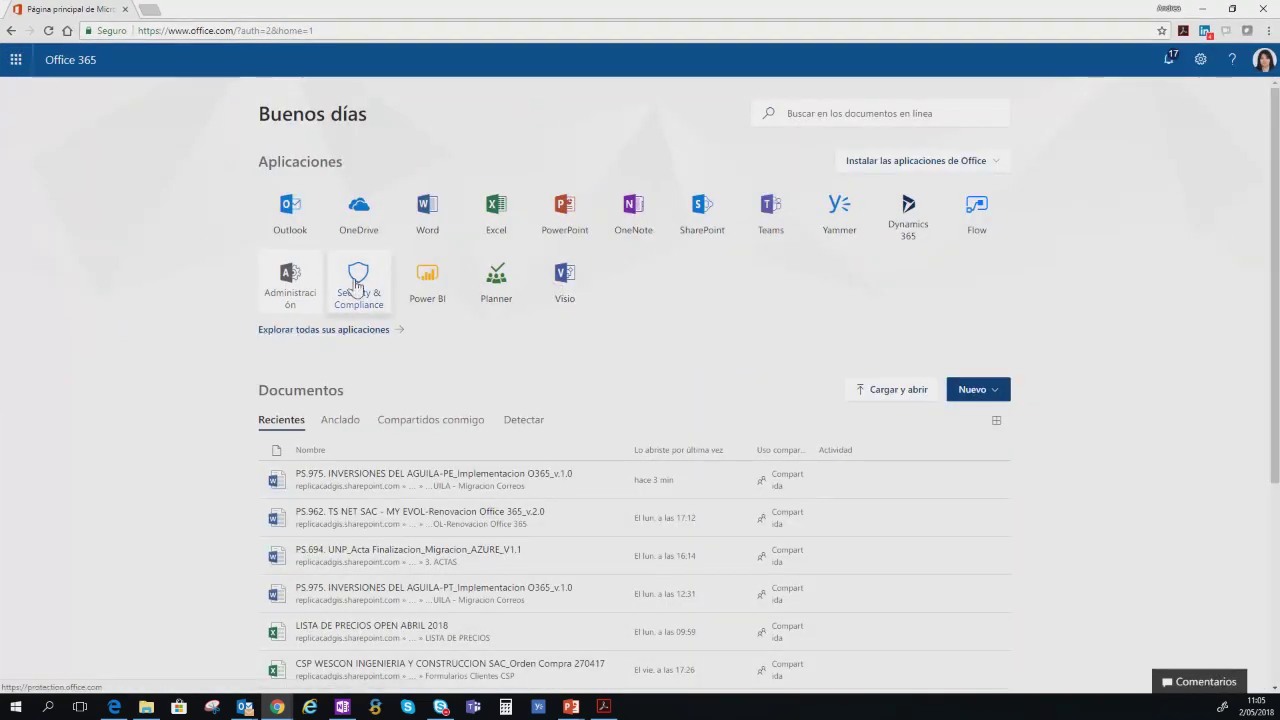
{"action": "left_click", "coordinate": [357, 287]}
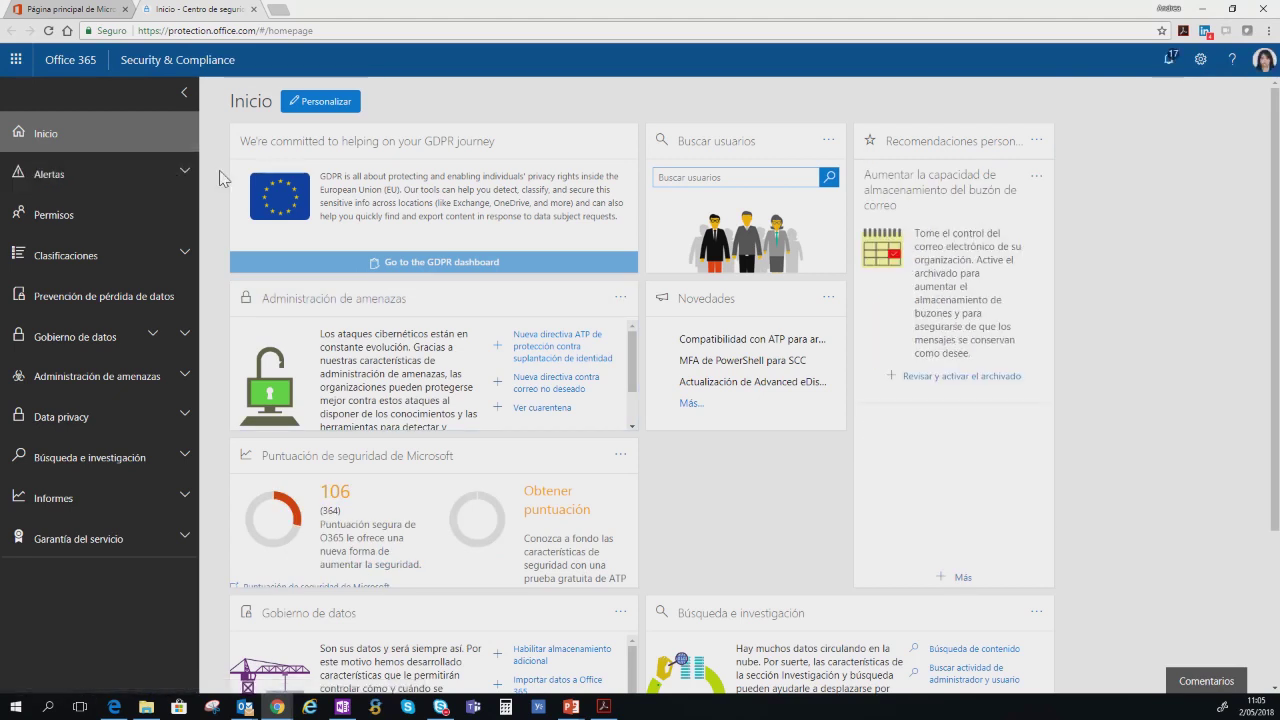
{"action": "left_click", "coordinate": [183, 176]}
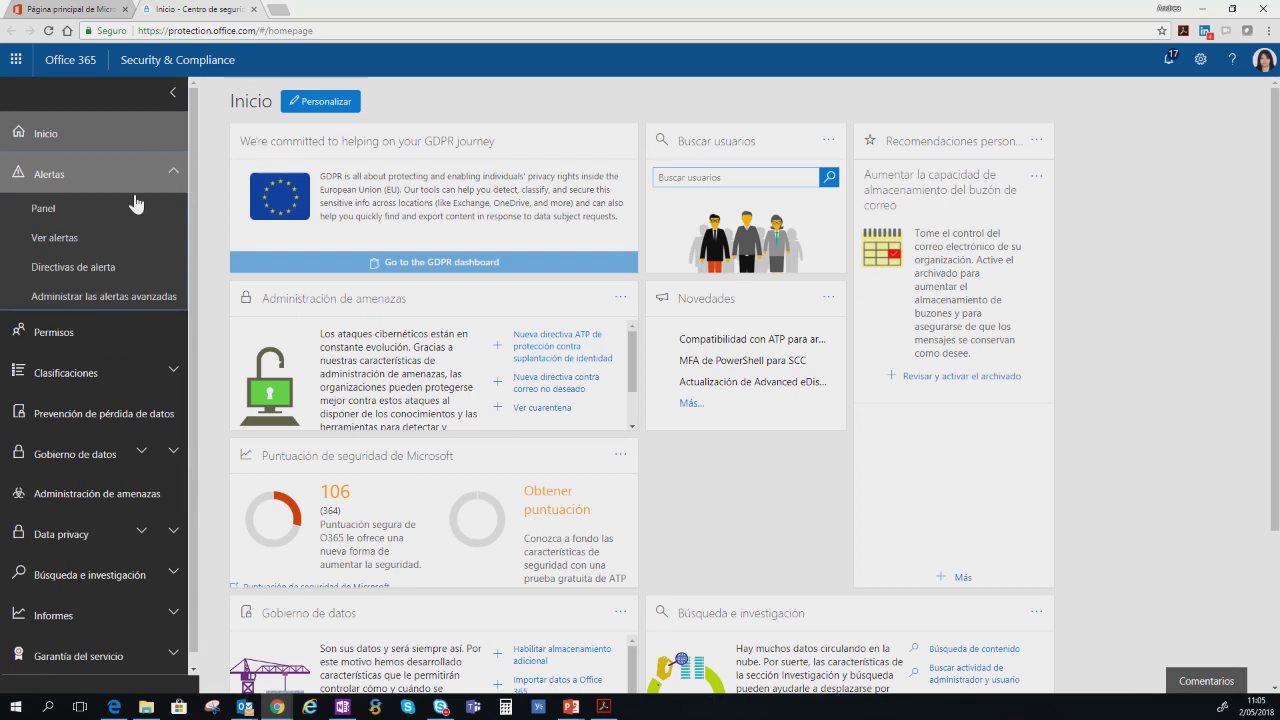
{"action": "left_click", "coordinate": [60, 208]}
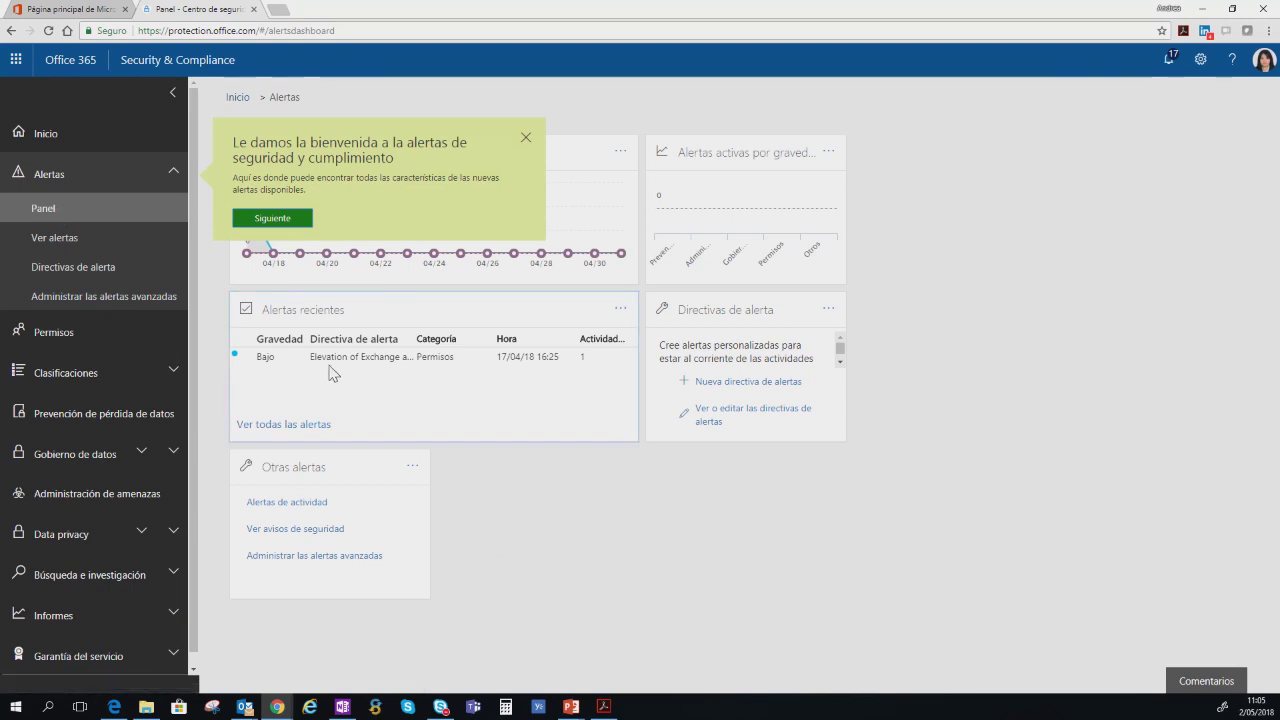
{"action": "mouse_move", "coordinate": [328, 369]}
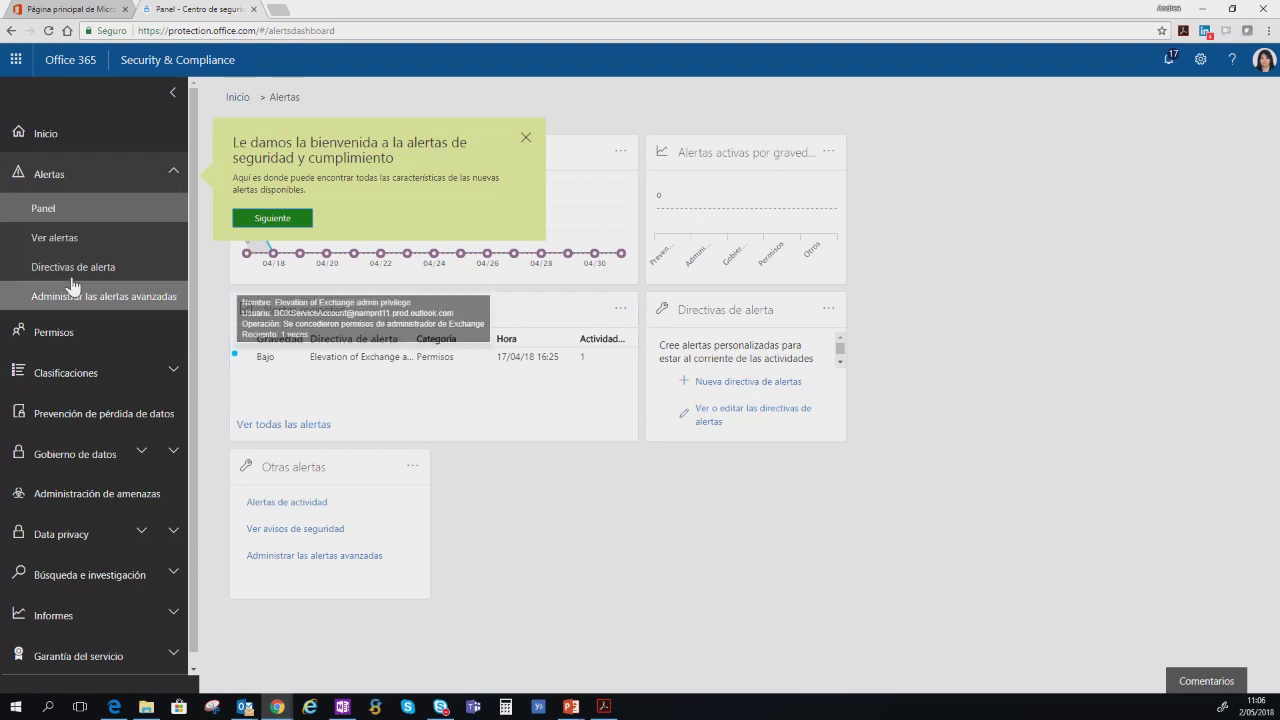
Step: View the Permisos page and the Directivas de seguridad de dispositivos under Prevención de pérdida de datos
{"action": "left_click", "coordinate": [82, 345]}
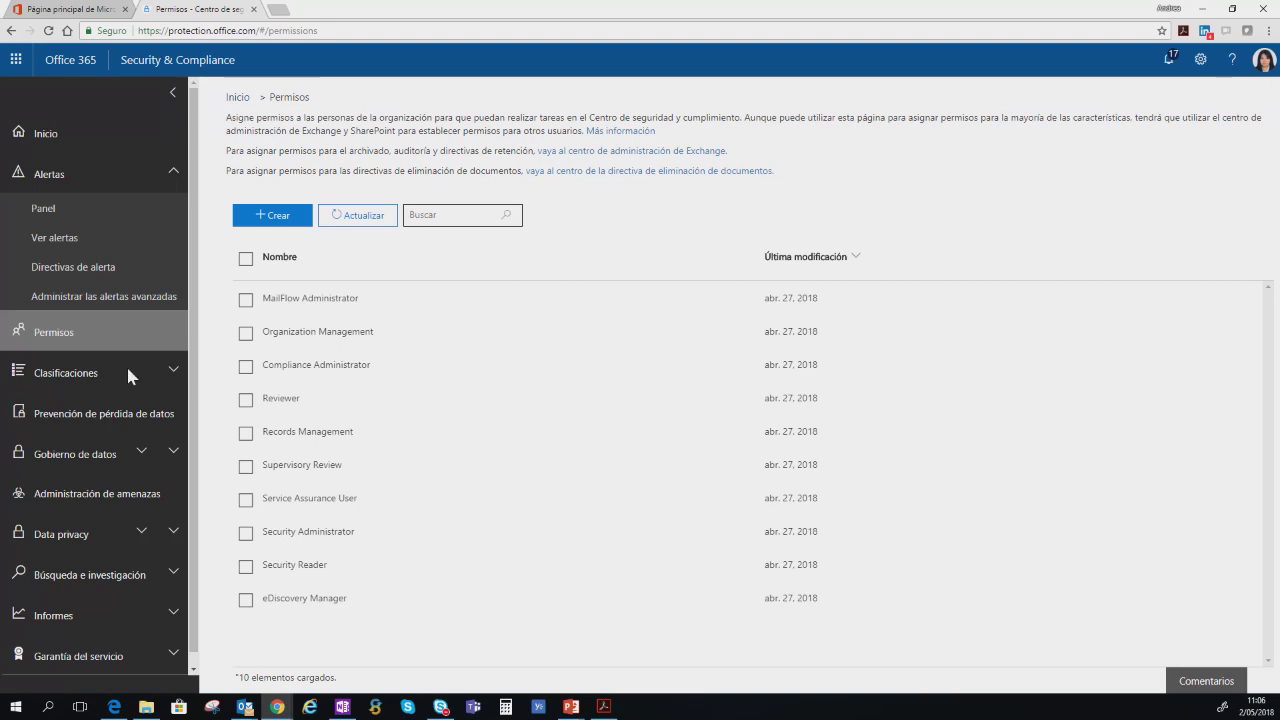
{"action": "left_click", "coordinate": [55, 383]}
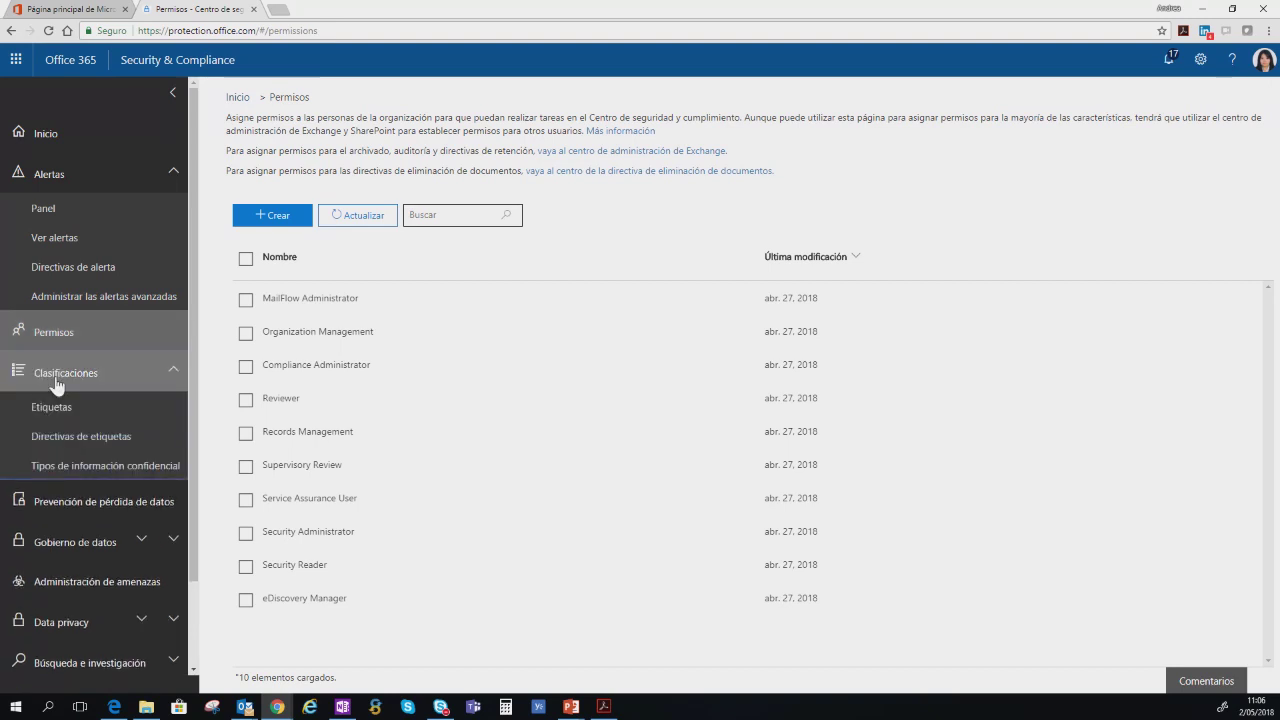
{"action": "left_click", "coordinate": [86, 505]}
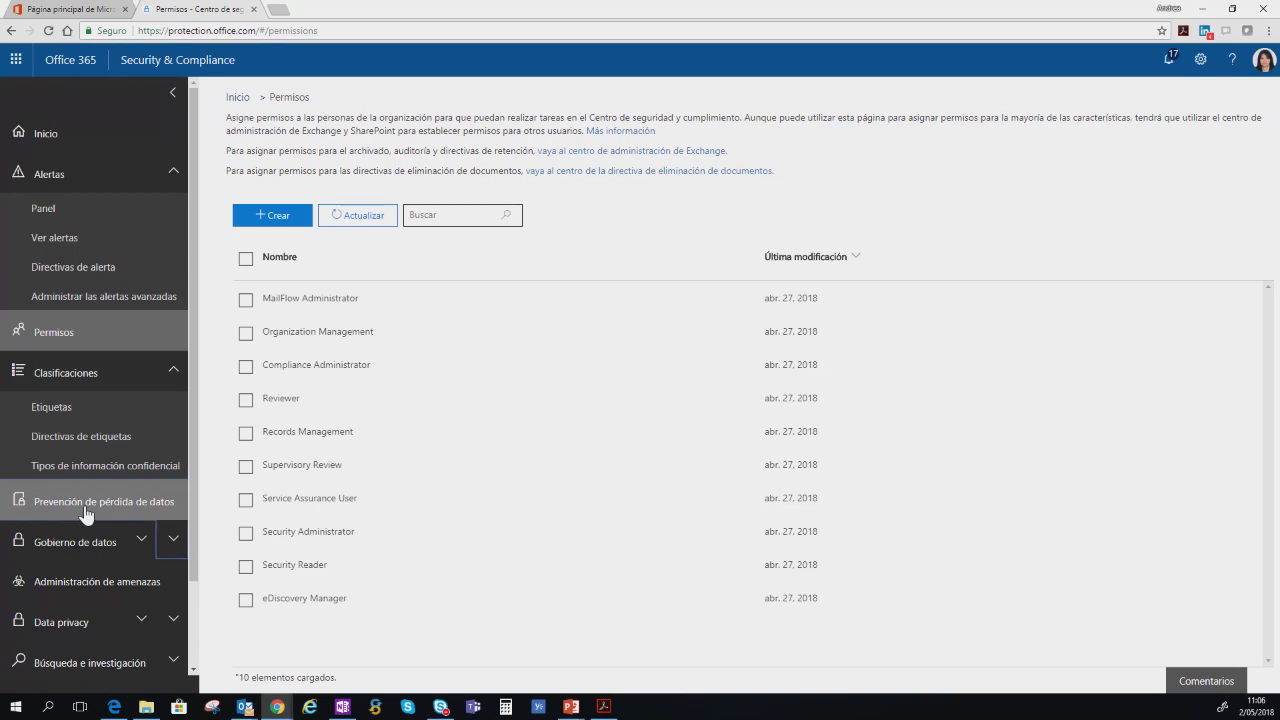
{"action": "scroll", "coordinate": [86, 505], "scroll_direction": "down", "scroll_amount": 3}
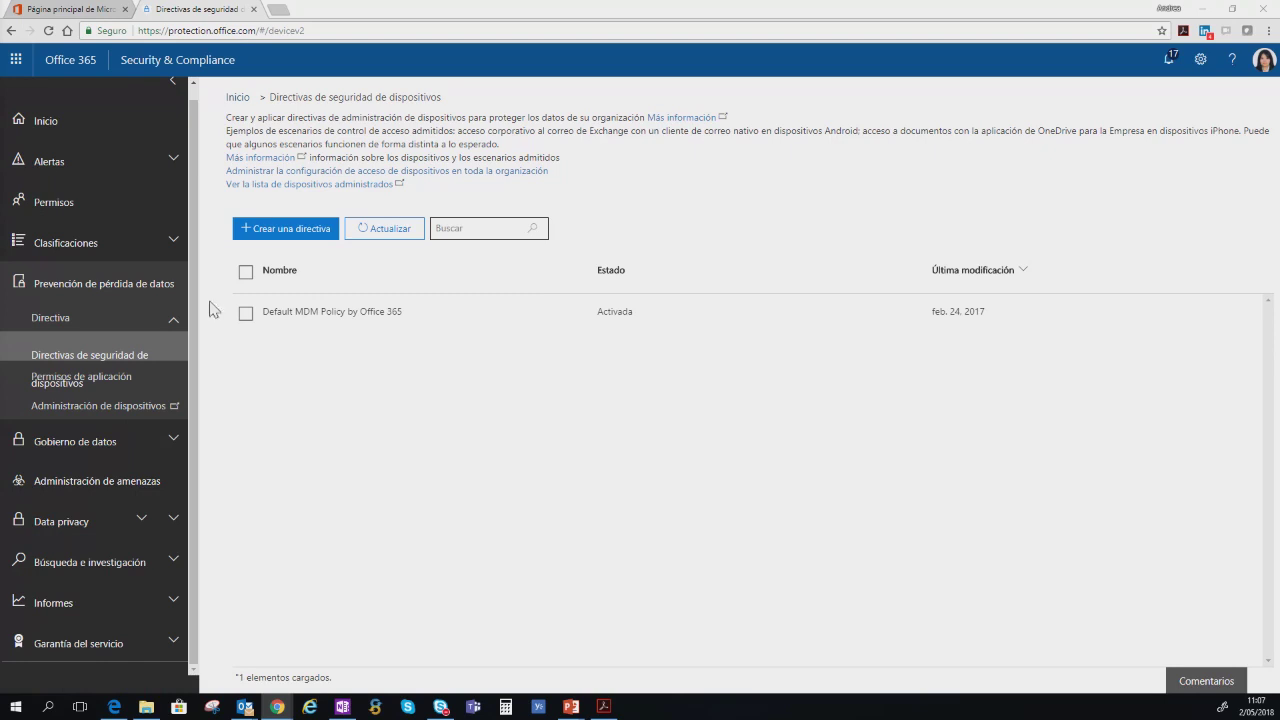
Step: Expand Gobierno de datos and open its Importar page
{"action": "left_click", "coordinate": [93, 445]}
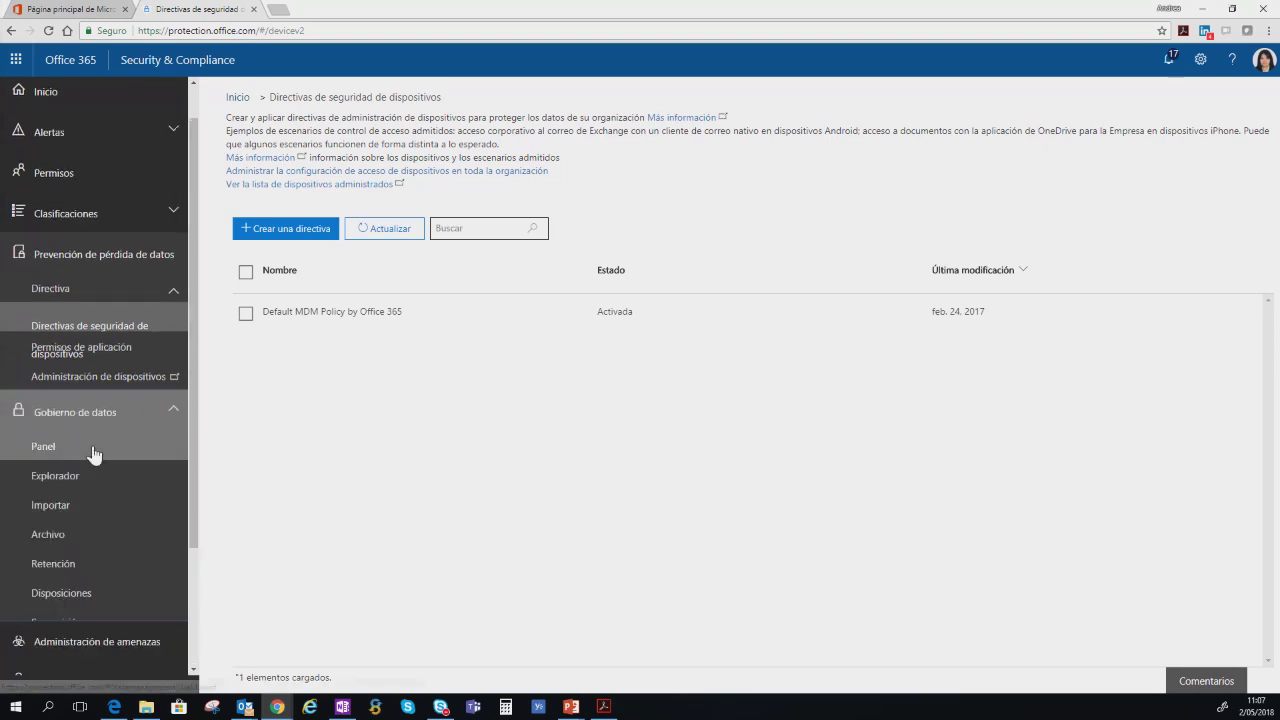
{"action": "scroll", "coordinate": [93, 455], "scroll_direction": "down", "scroll_amount": 2}
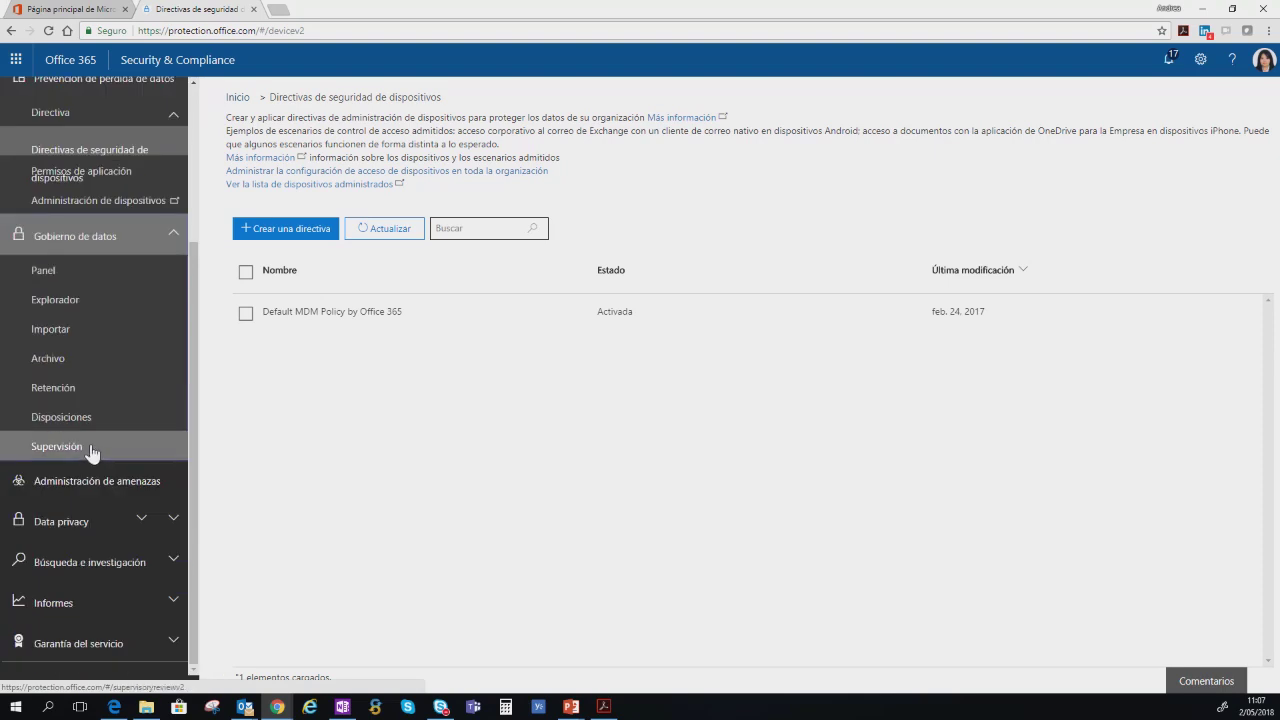
{"action": "left_click", "coordinate": [89, 450]}
{"action": "left_click", "coordinate": [73, 334]}
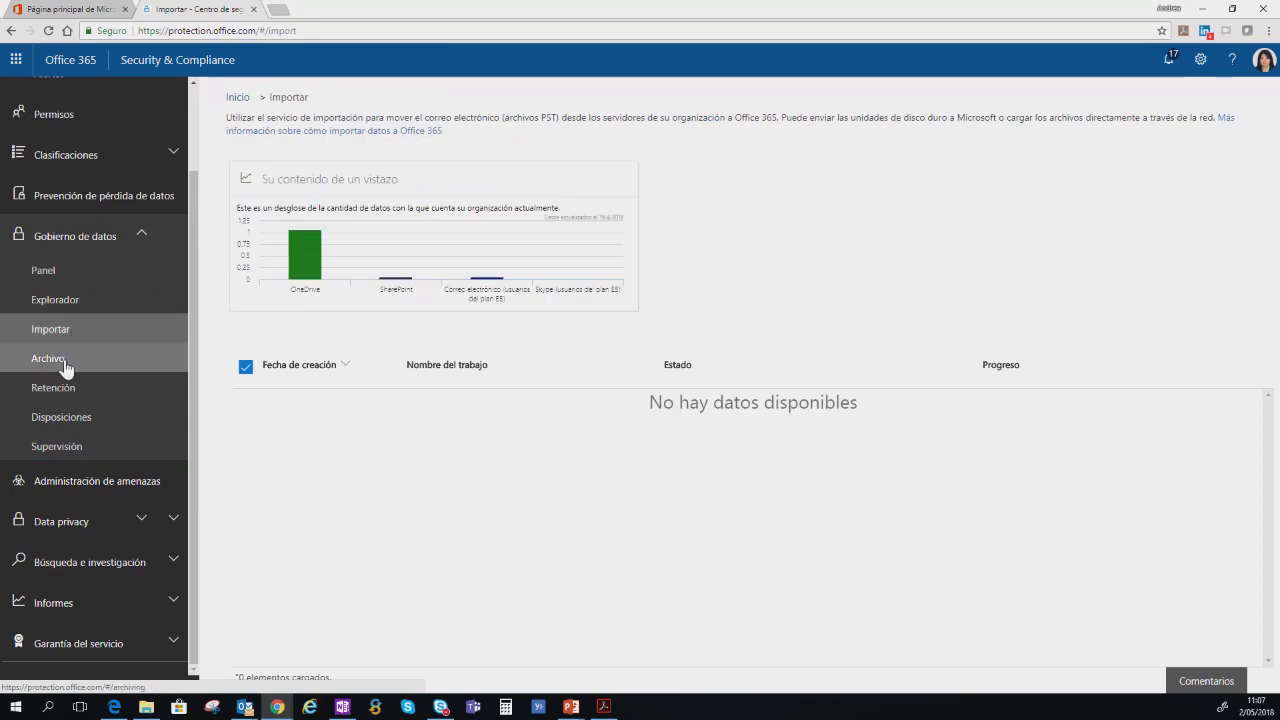
Step: Look through the mailbox list on the Archivo page of Gobierno de datos and expand the Data privacy section
{"action": "left_click", "coordinate": [63, 363]}
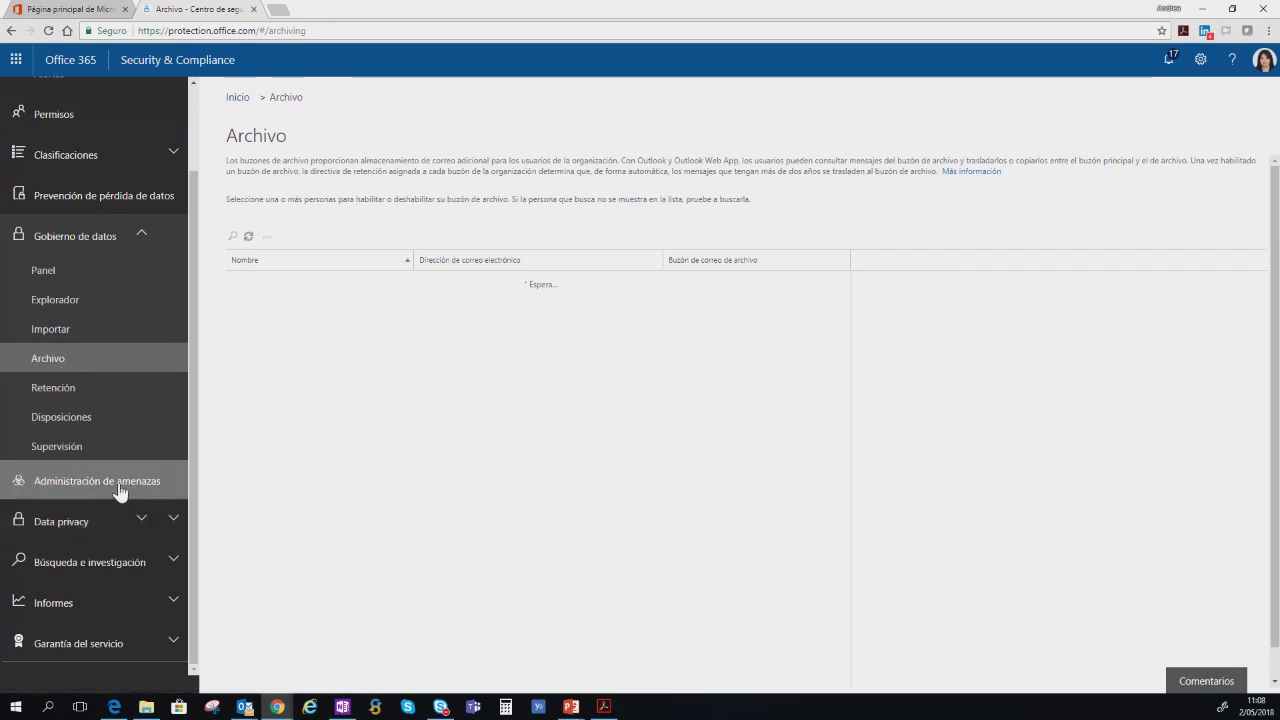
{"action": "left_click", "coordinate": [94, 527]}
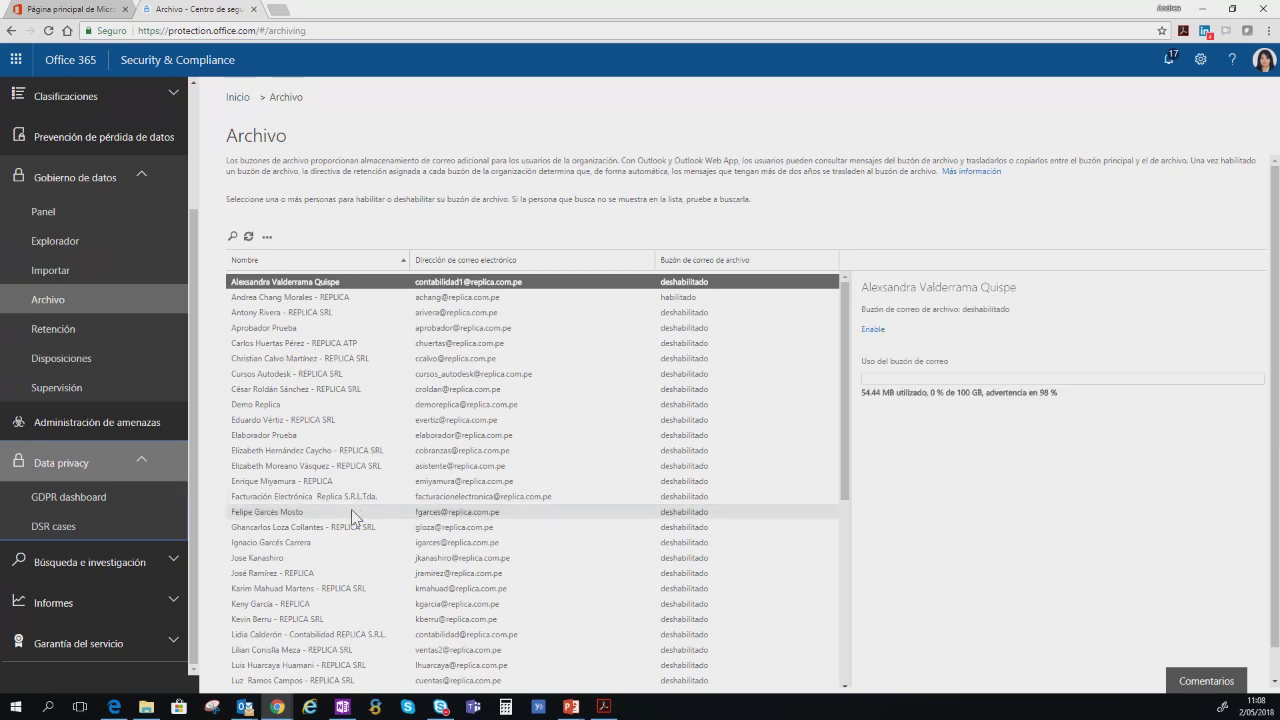
{"action": "scroll", "coordinate": [351, 509], "scroll_direction": "down", "scroll_amount": 4}
{"action": "scroll", "coordinate": [351, 512], "scroll_direction": "up", "scroll_amount": 5}
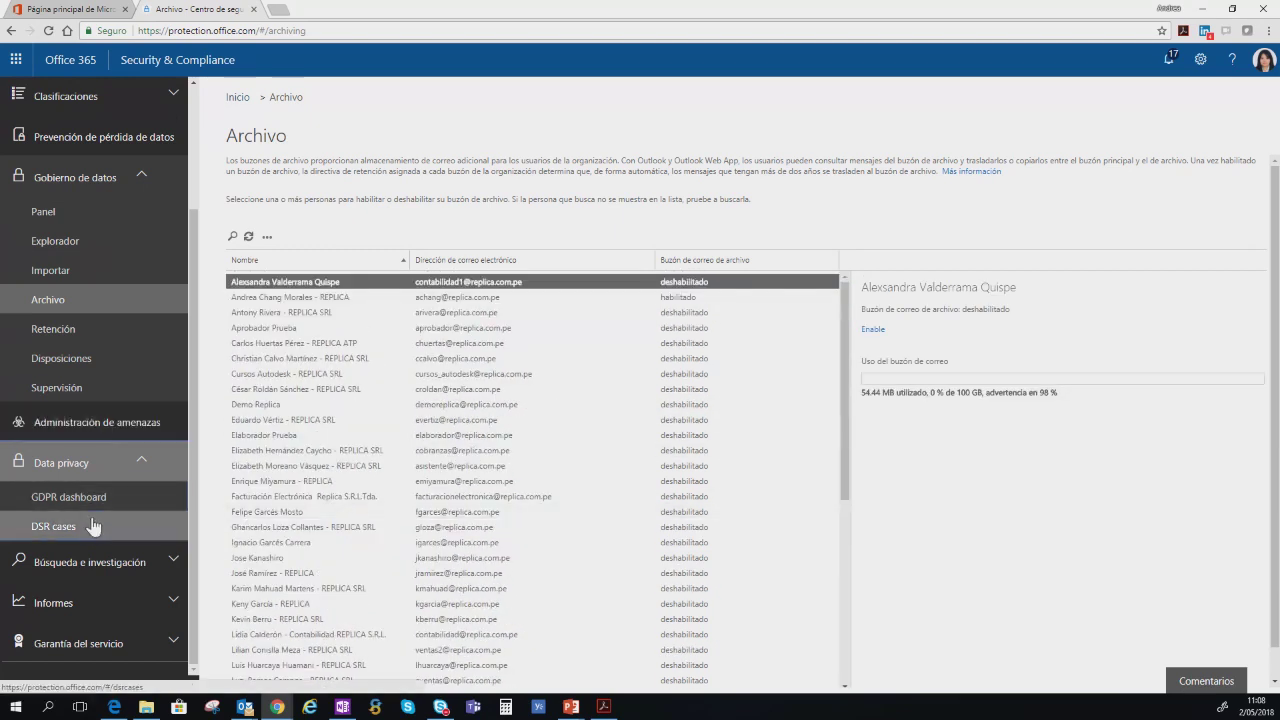
Step: Review the Informes dashboard and open its report on the main mail senders and recipients
{"action": "left_click", "coordinate": [85, 603]}
{"action": "left_click", "coordinate": [45, 579]}
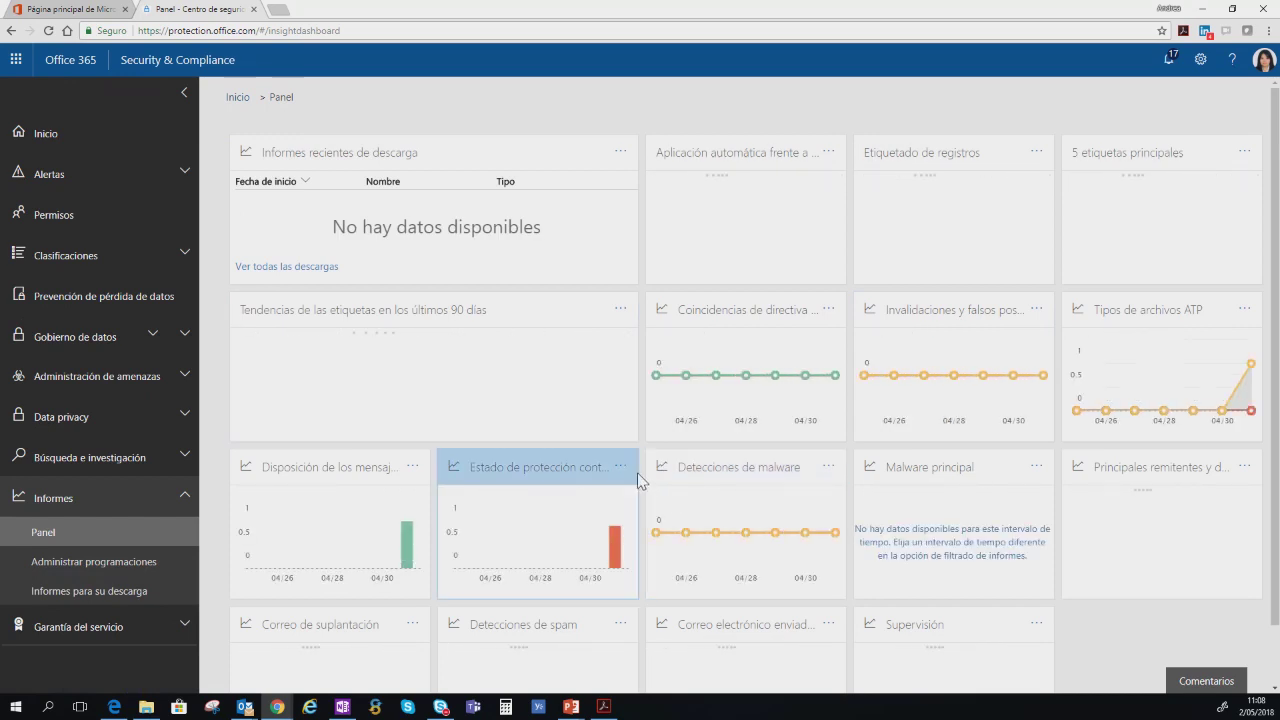
{"action": "scroll", "coordinate": [640, 480], "scroll_direction": "down", "scroll_amount": 1}
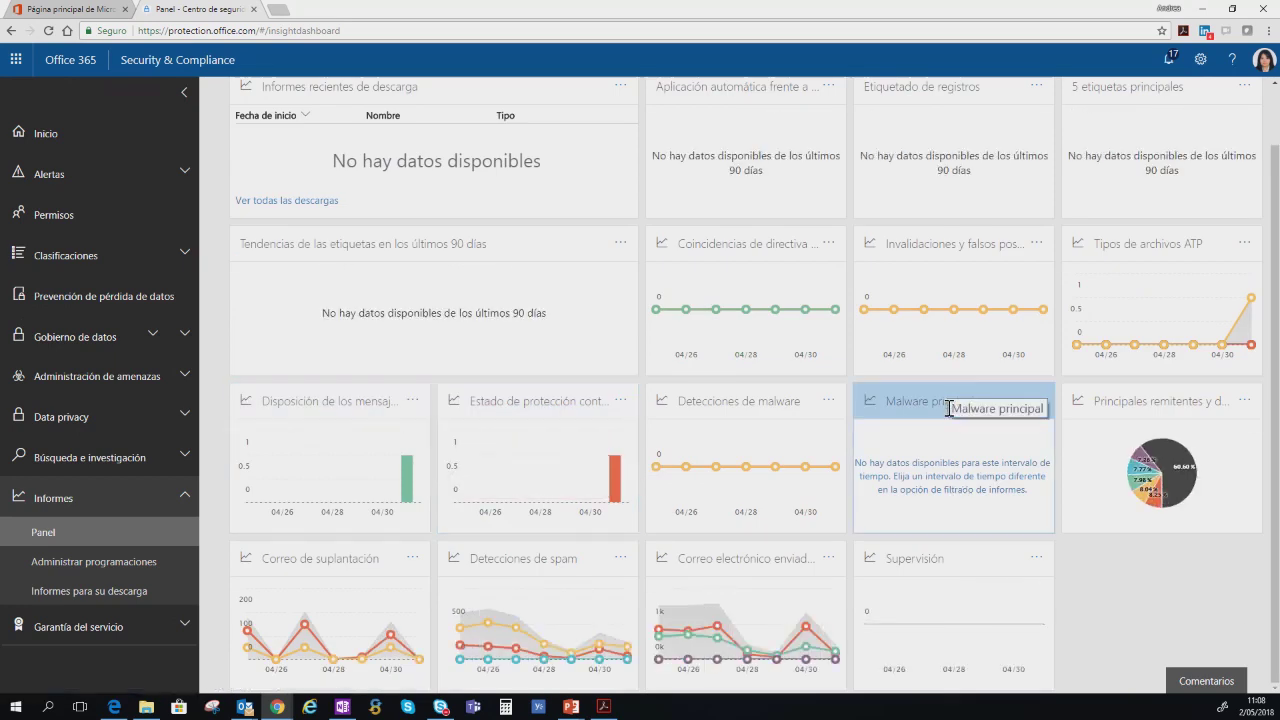
{"action": "mouse_move", "coordinate": [748, 615]}
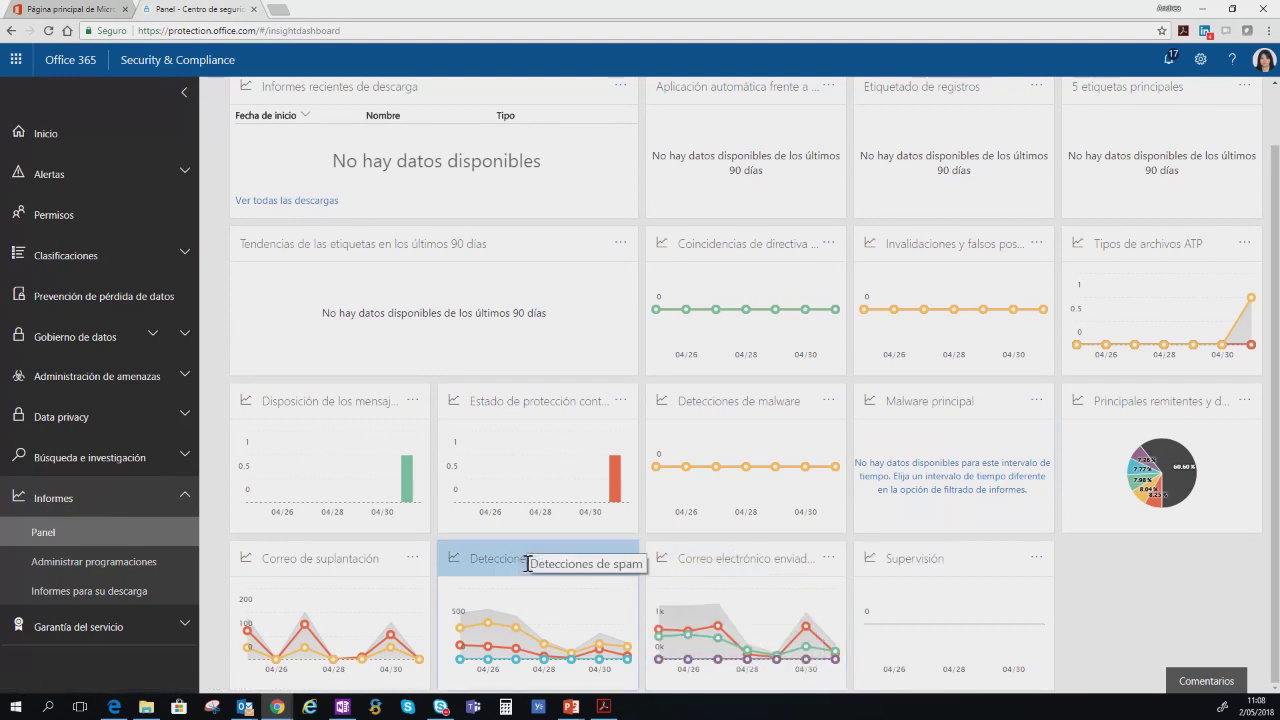
{"action": "double_click", "coordinate": [1163, 401]}
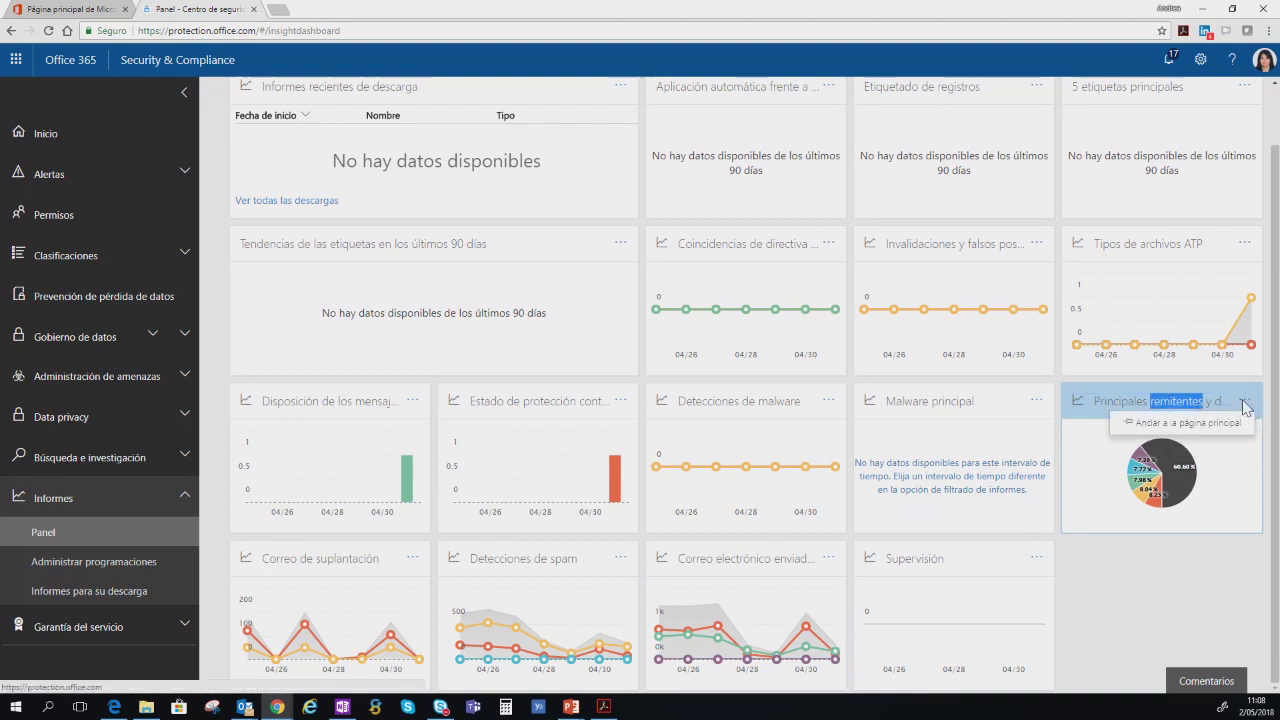
{"action": "left_click", "coordinate": [1215, 457]}
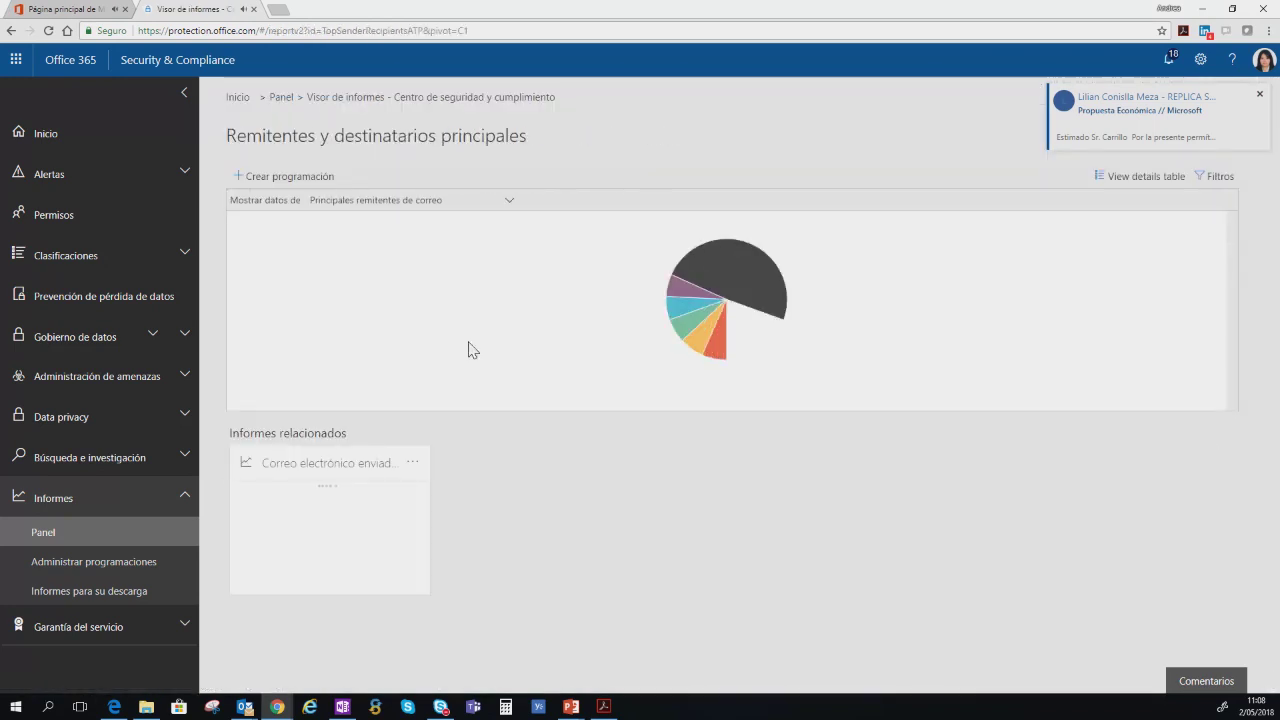
Step: Open Informes de cumplimiento under Garantía del servicio
{"action": "left_click", "coordinate": [113, 636]}
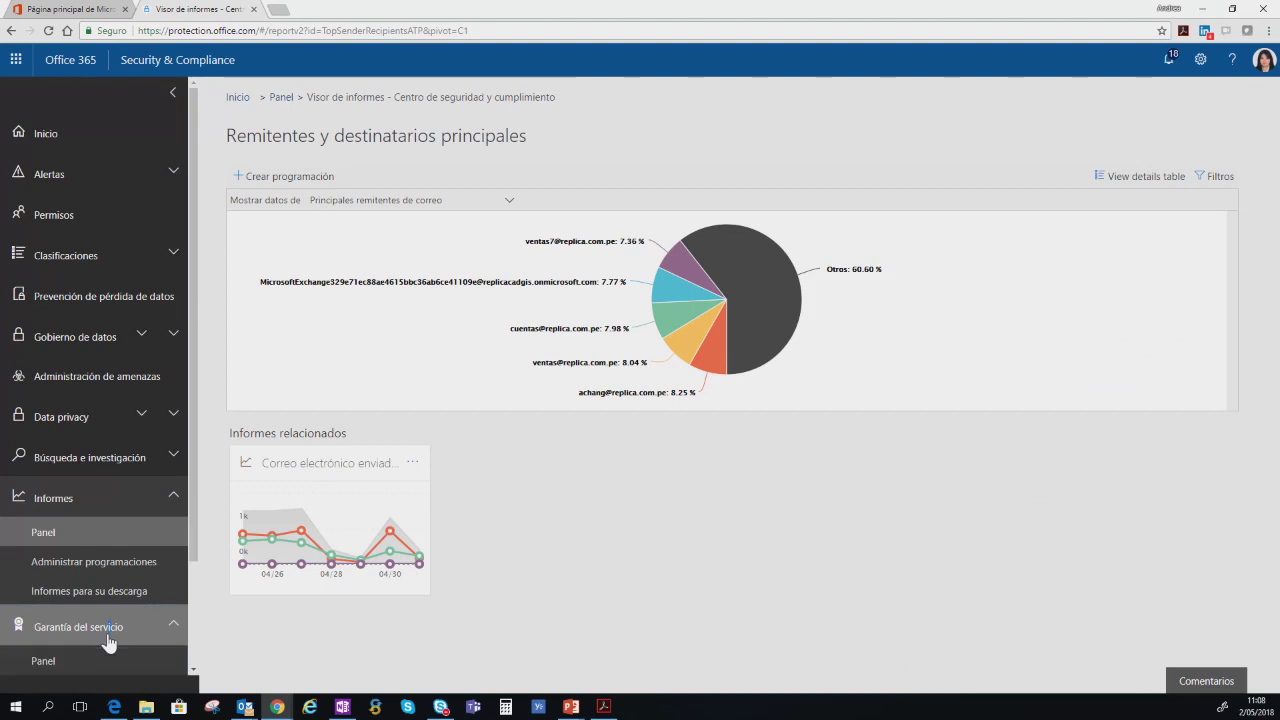
{"action": "scroll", "coordinate": [108, 642], "scroll_direction": "down", "scroll_amount": 1}
{"action": "left_click", "coordinate": [82, 542]}
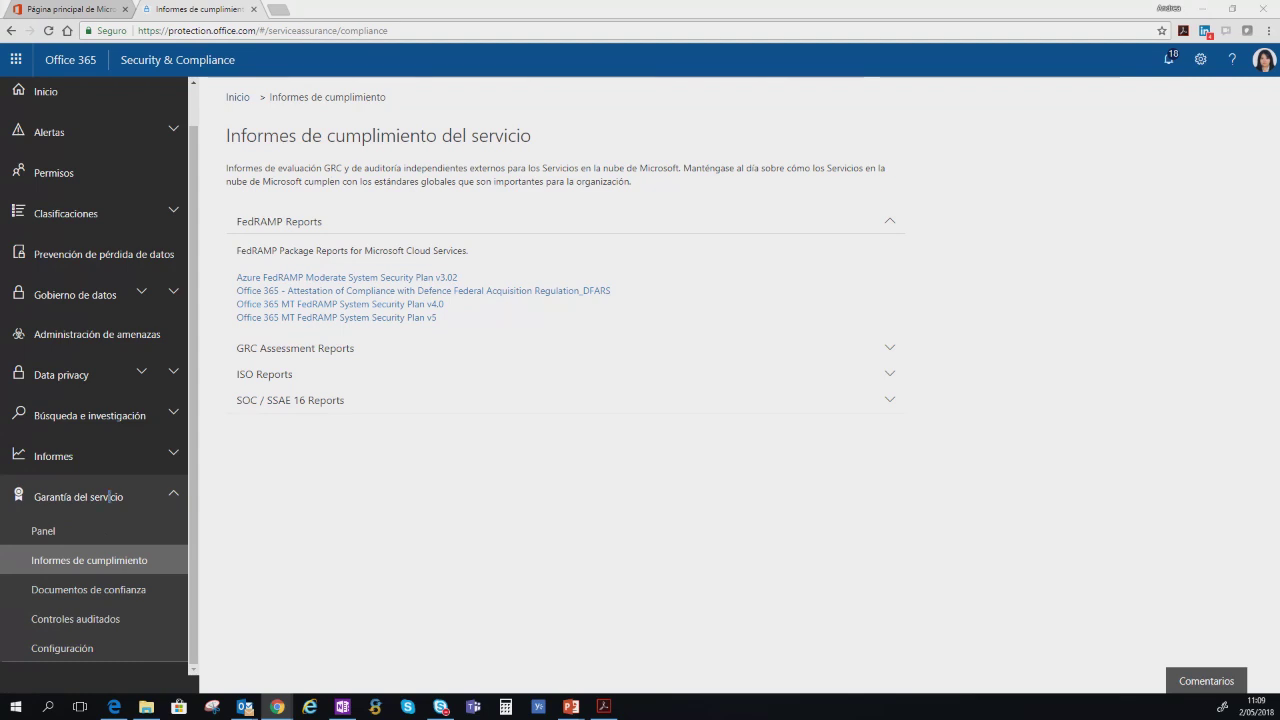
Step: Return to the Security & Compliance home page and open the Admin center from the Office 365 home page
{"action": "scroll", "coordinate": [91, 137], "scroll_direction": "up", "scroll_amount": 1}
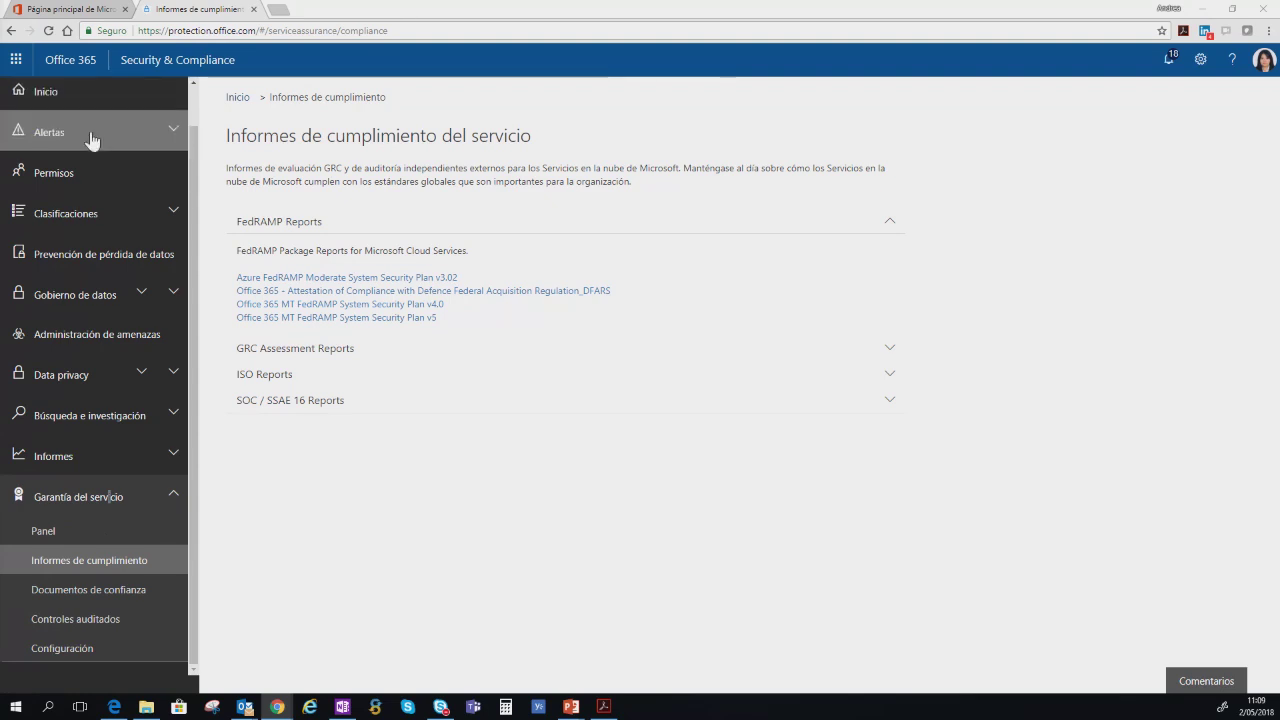
{"action": "left_click", "coordinate": [54, 135]}
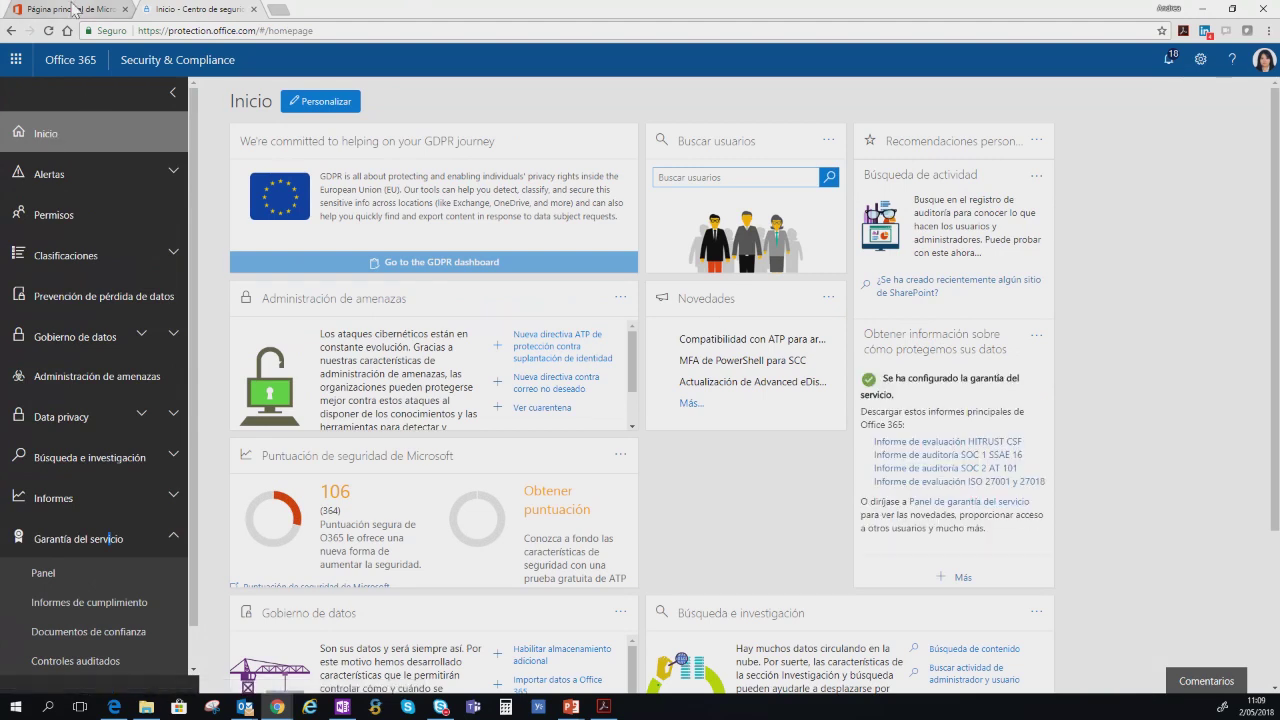
{"action": "left_click", "coordinate": [73, 10]}
{"action": "left_click", "coordinate": [300, 284]}
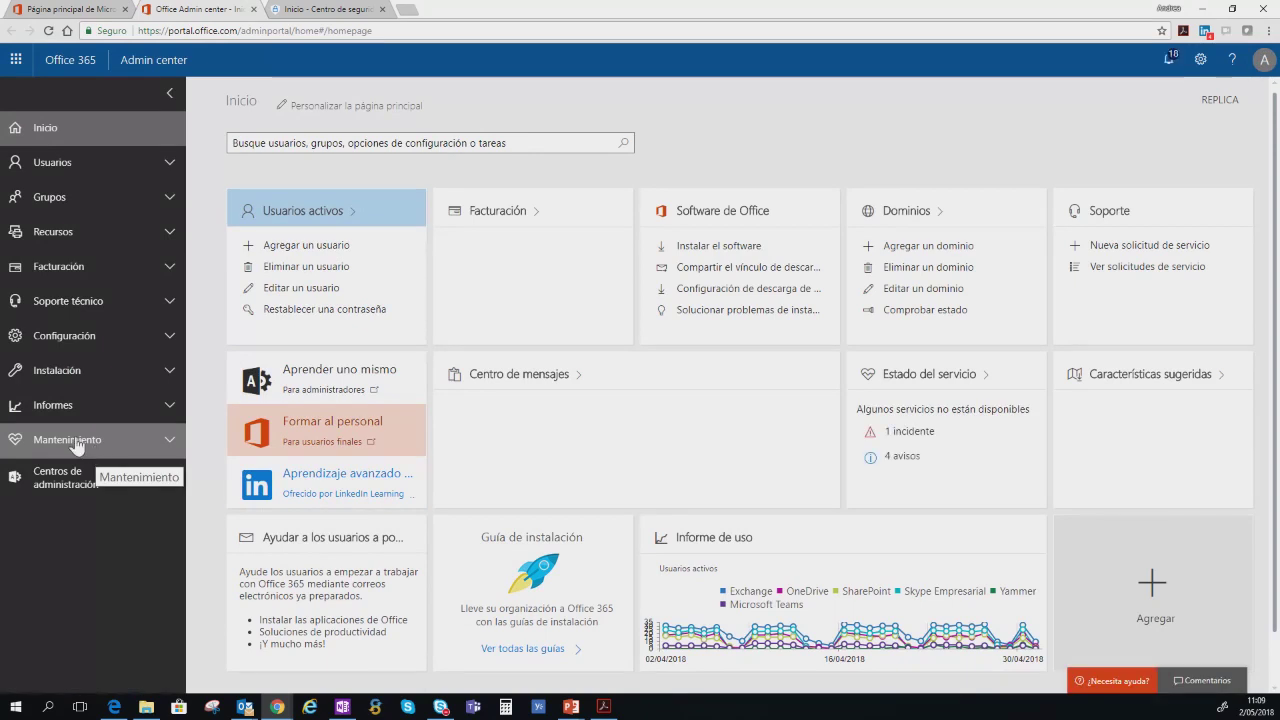
Step: Expand the Centros de administración list in the Admin center and open the Intune admin center
{"action": "left_click", "coordinate": [130, 487]}
{"action": "scroll", "coordinate": [125, 450], "scroll_direction": "down", "scroll_amount": 3}
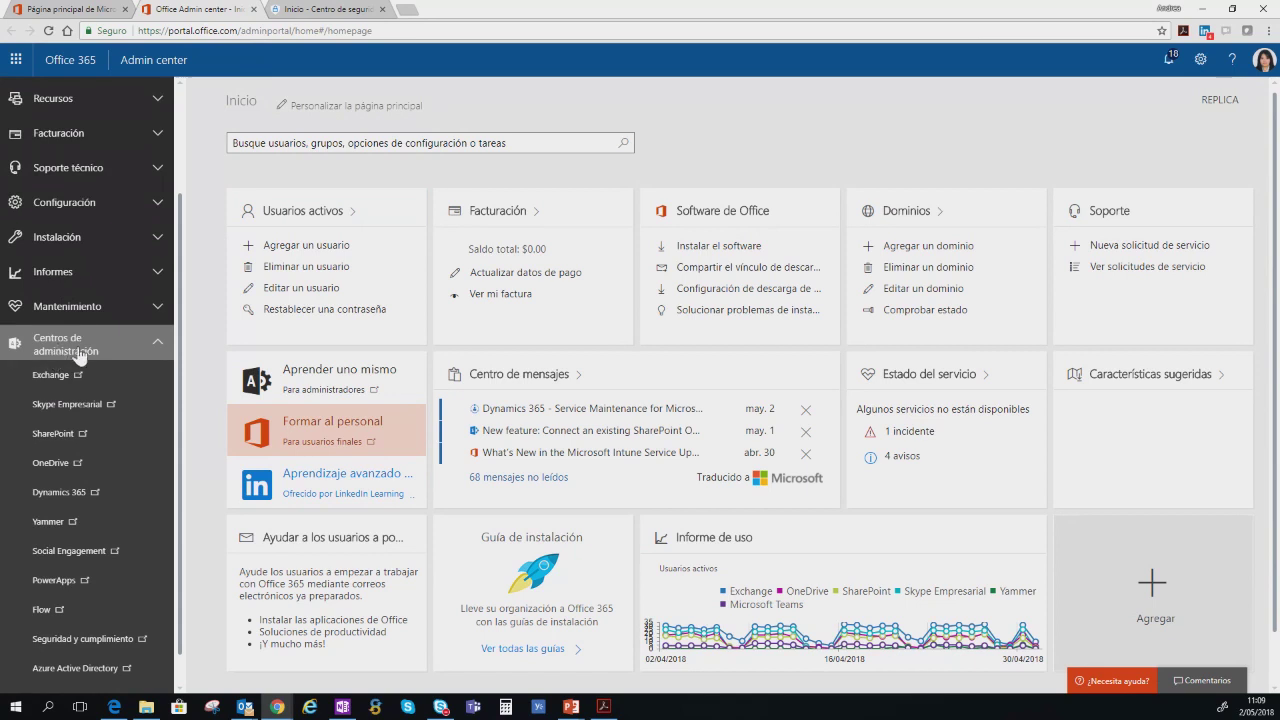
{"action": "scroll", "coordinate": [118, 617], "scroll_direction": "down", "scroll_amount": 1}
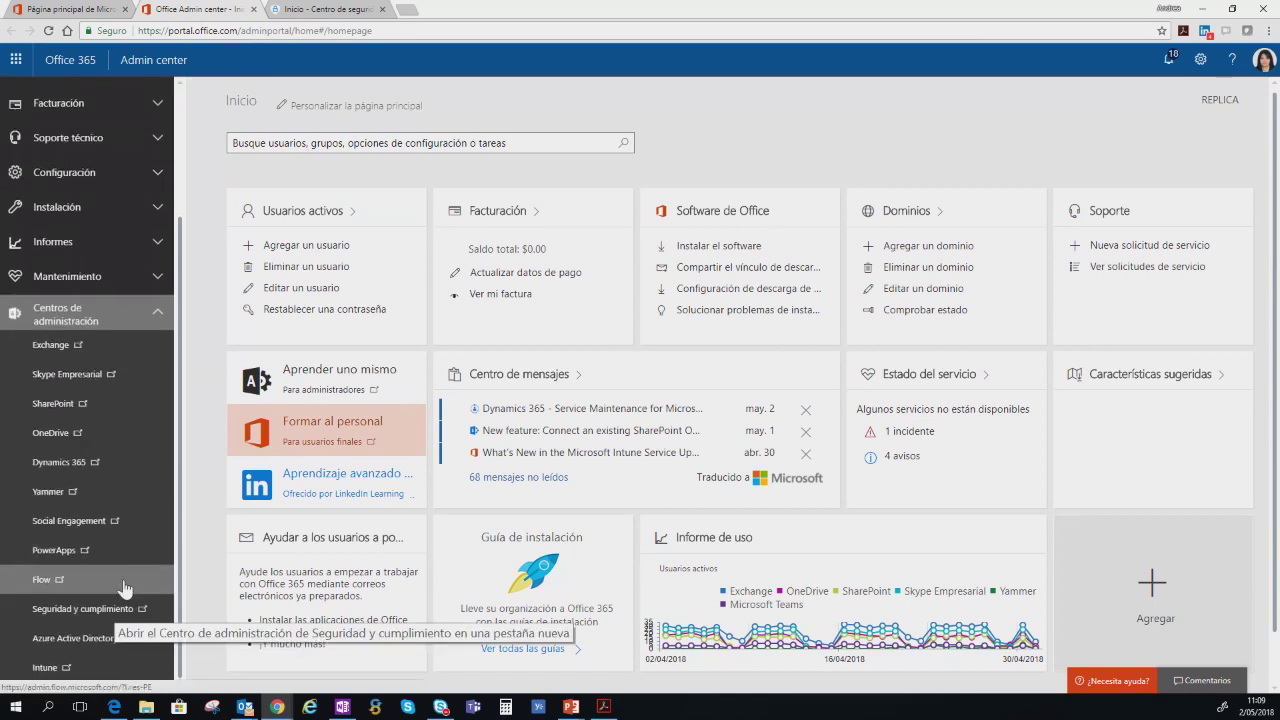
{"action": "left_click", "coordinate": [57, 674]}
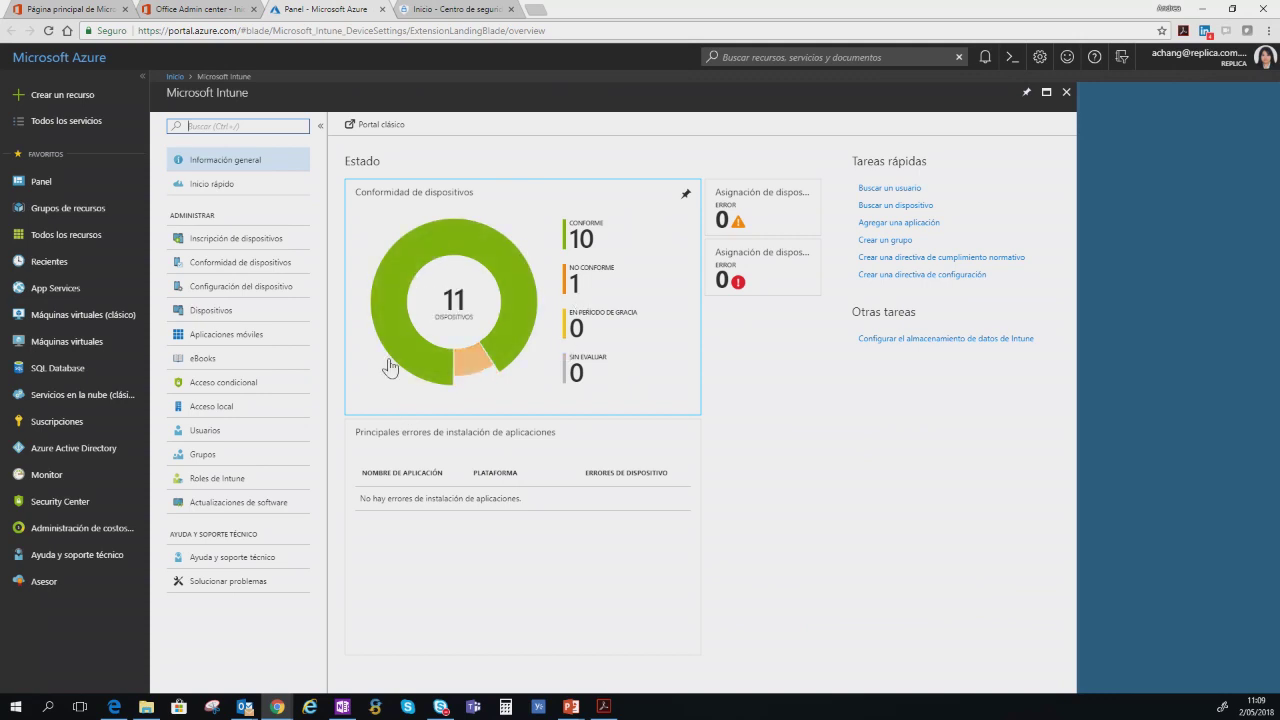
Step: Open the Conformidad de dispositivos list from the Microsoft Intune overview chart and examine the devices' compliance, operating system and version columns
{"action": "left_click", "coordinate": [451, 300]}
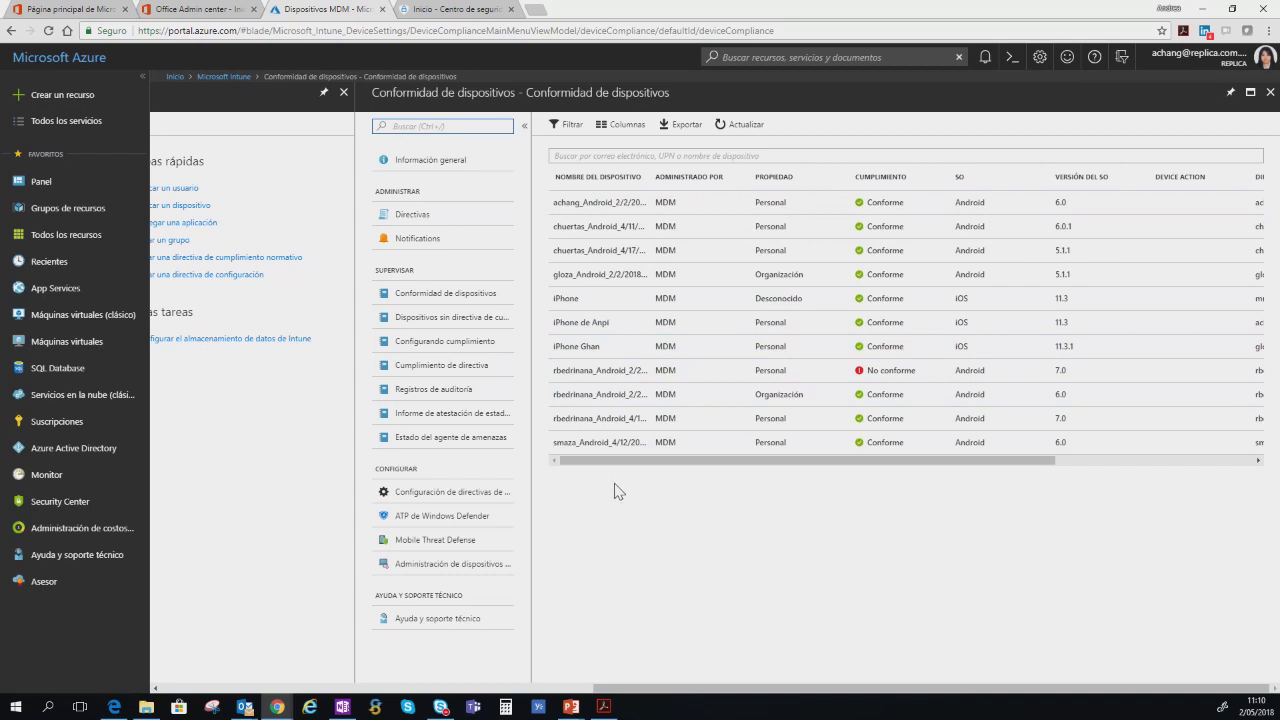
{"action": "mouse_move", "coordinate": [617, 463]}
{"action": "left_mouse_down"}
{"action": "mouse_move", "coordinate": [837, 472]}
{"action": "mouse_move", "coordinate": [626, 477]}
{"action": "left_mouse_up"}
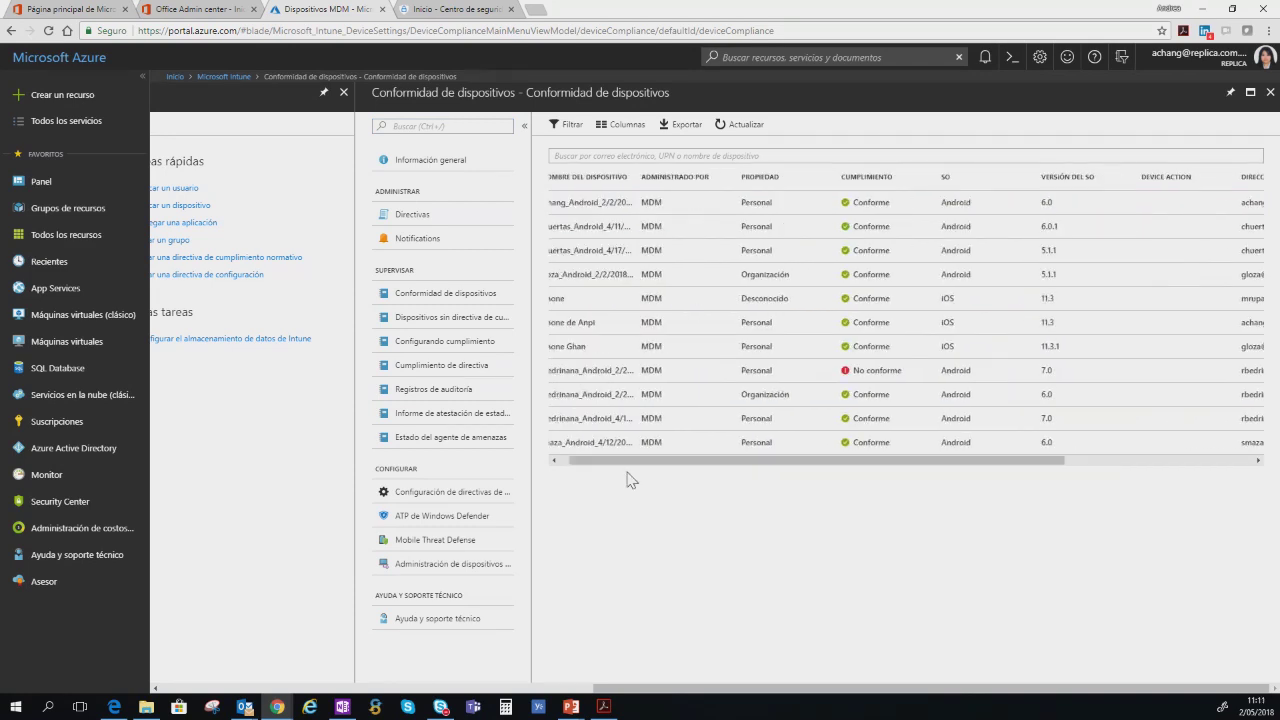
Step: Revisit the Security & Compliance home page, alternating with the Intune device compliance list, and end on the device list
{"action": "left_click", "coordinate": [439, 10]}
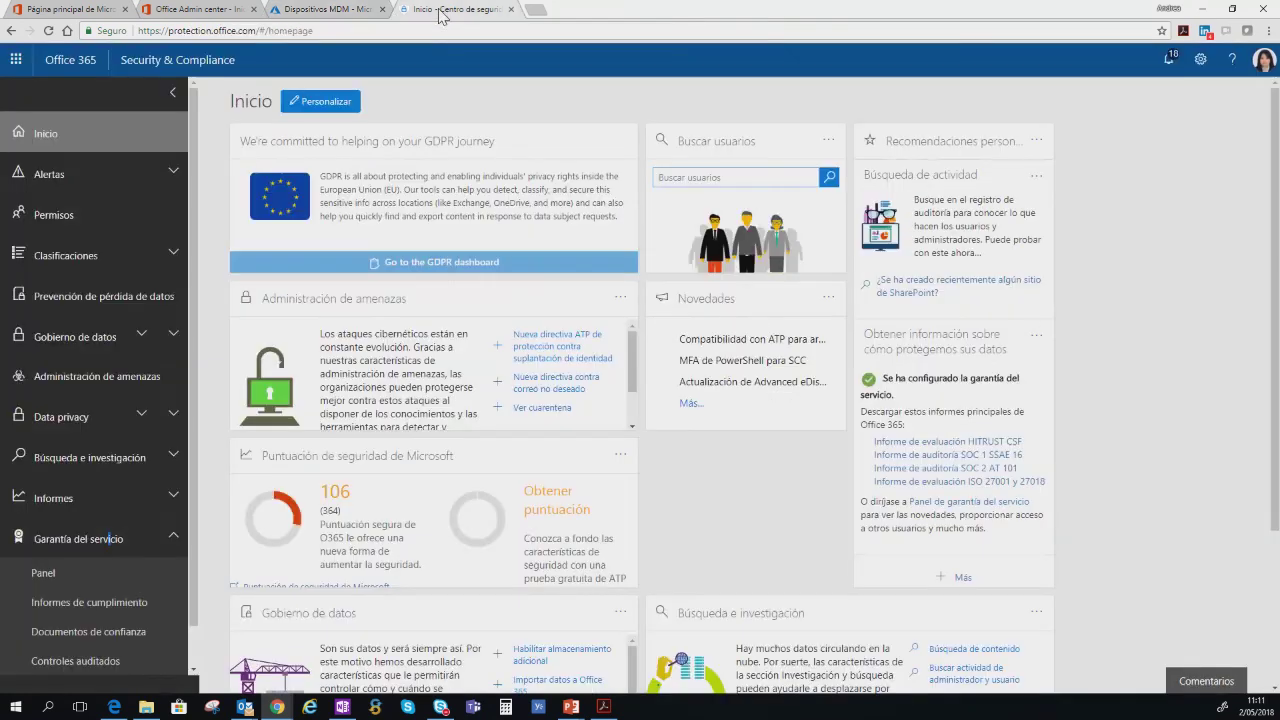
{"action": "left_click", "coordinate": [306, 12]}
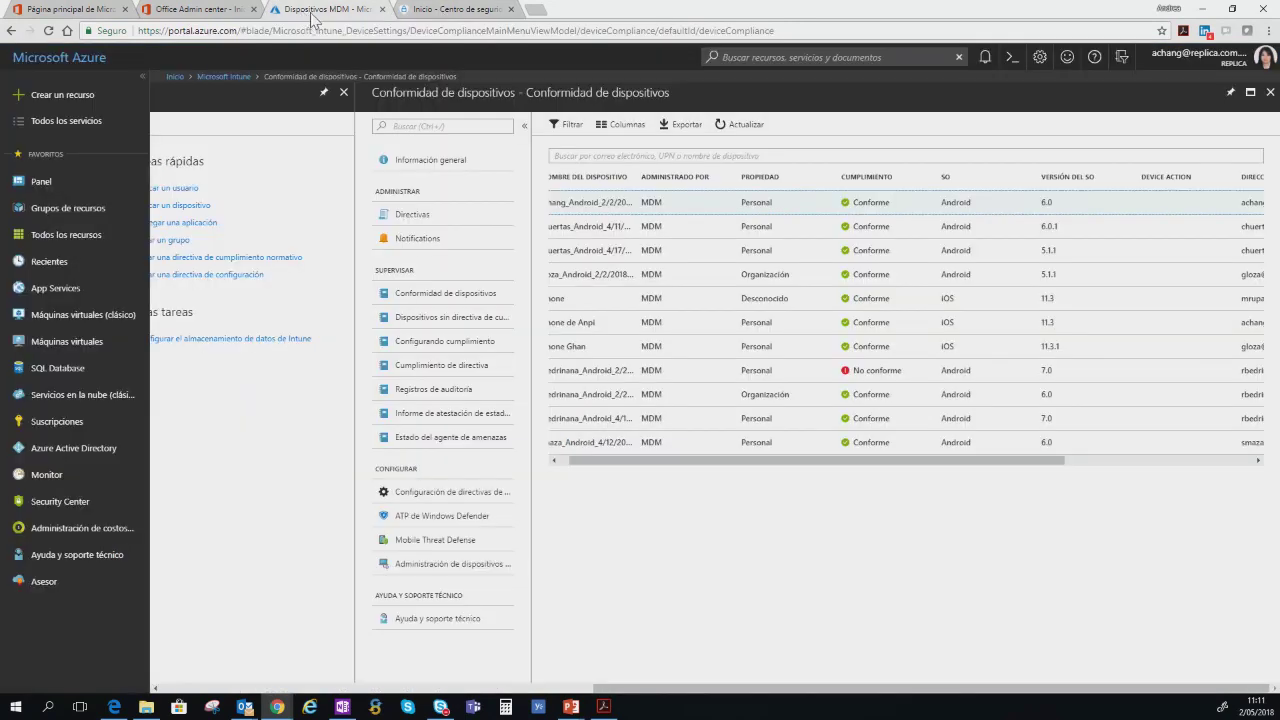
{"action": "left_click", "coordinate": [446, 17]}
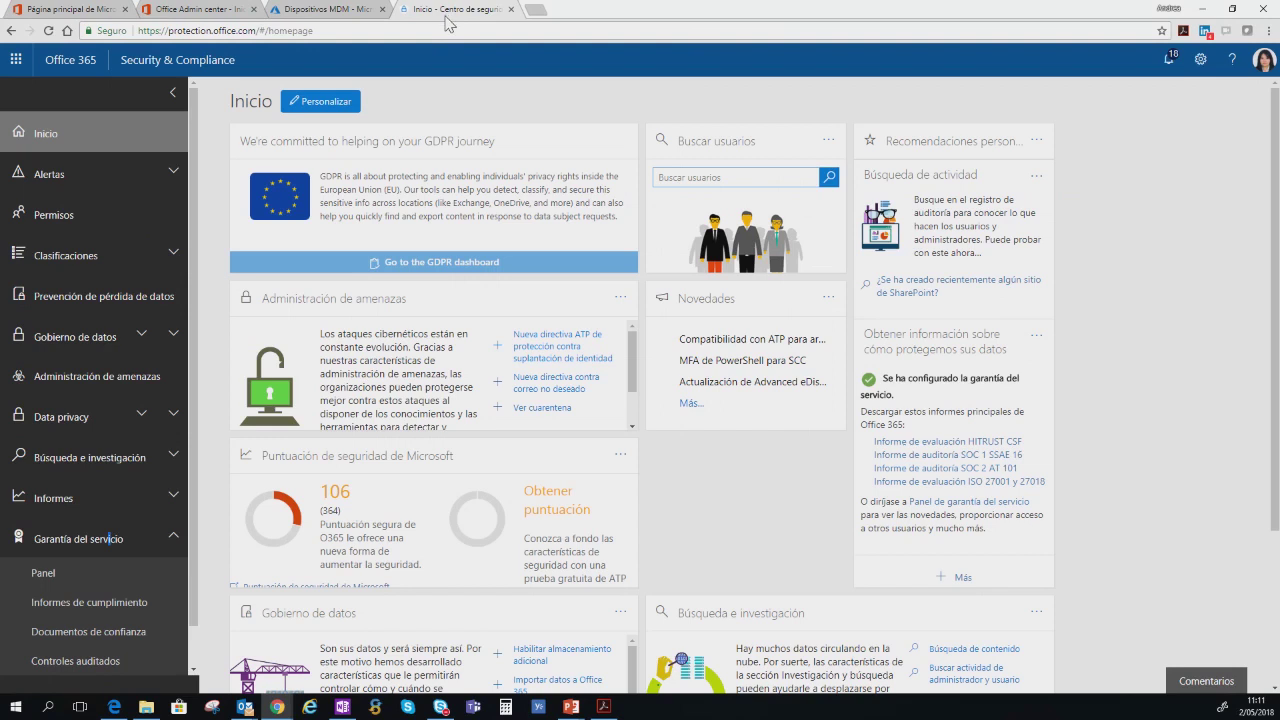
{"action": "left_click", "coordinate": [306, 12]}
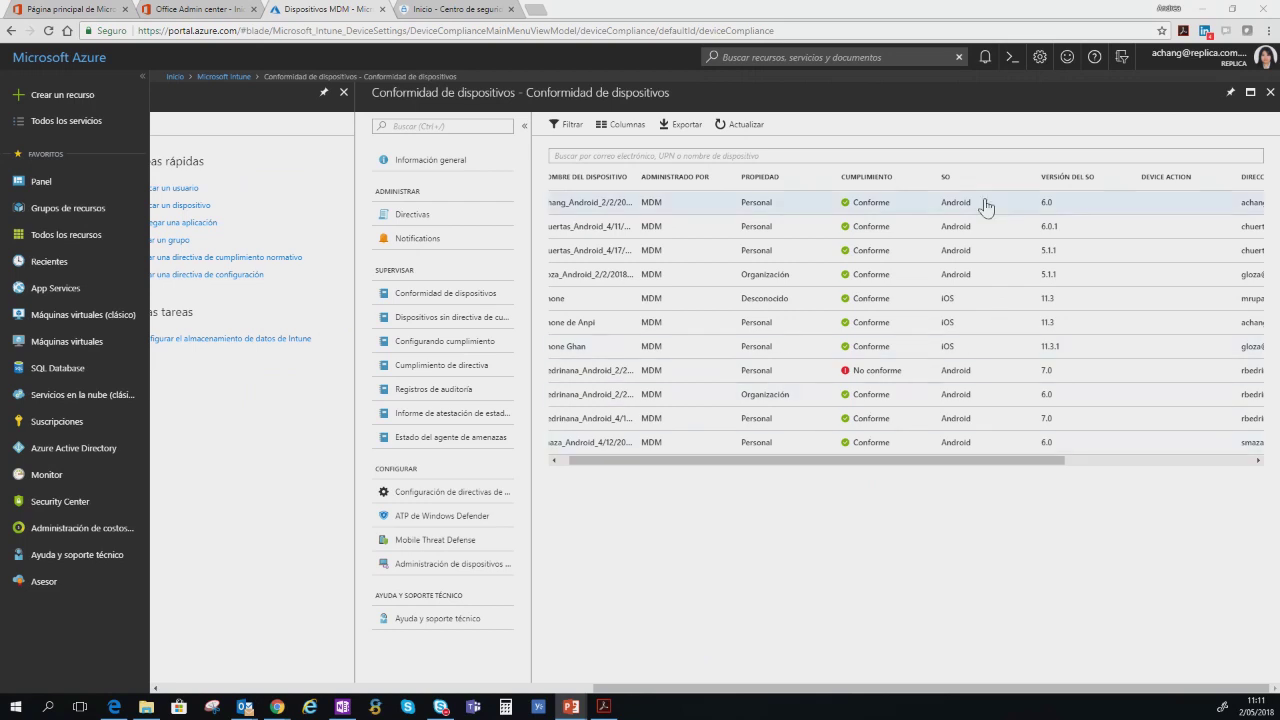
Step: Minimize both browser windows, the Intune portal and the Microsoft 365 Business comparison page, to show the desktop
{"action": "left_click", "coordinate": [1205, 10]}
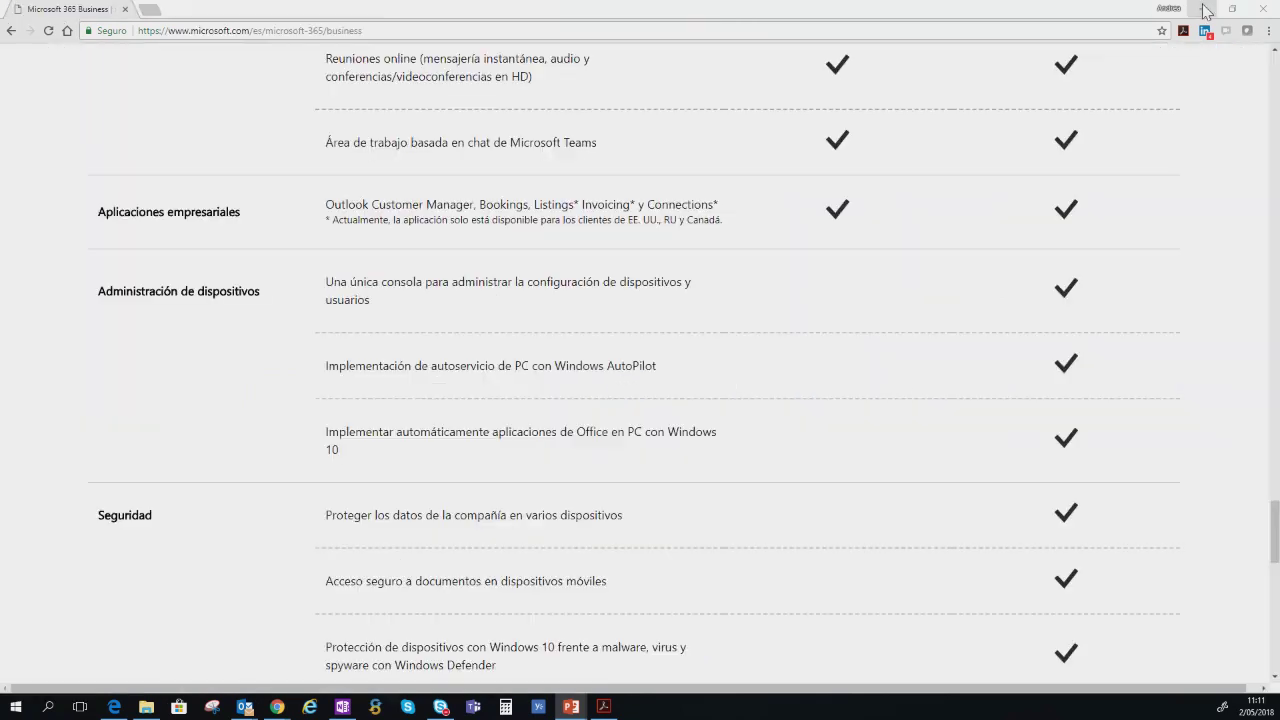
{"action": "left_click", "coordinate": [1205, 10]}
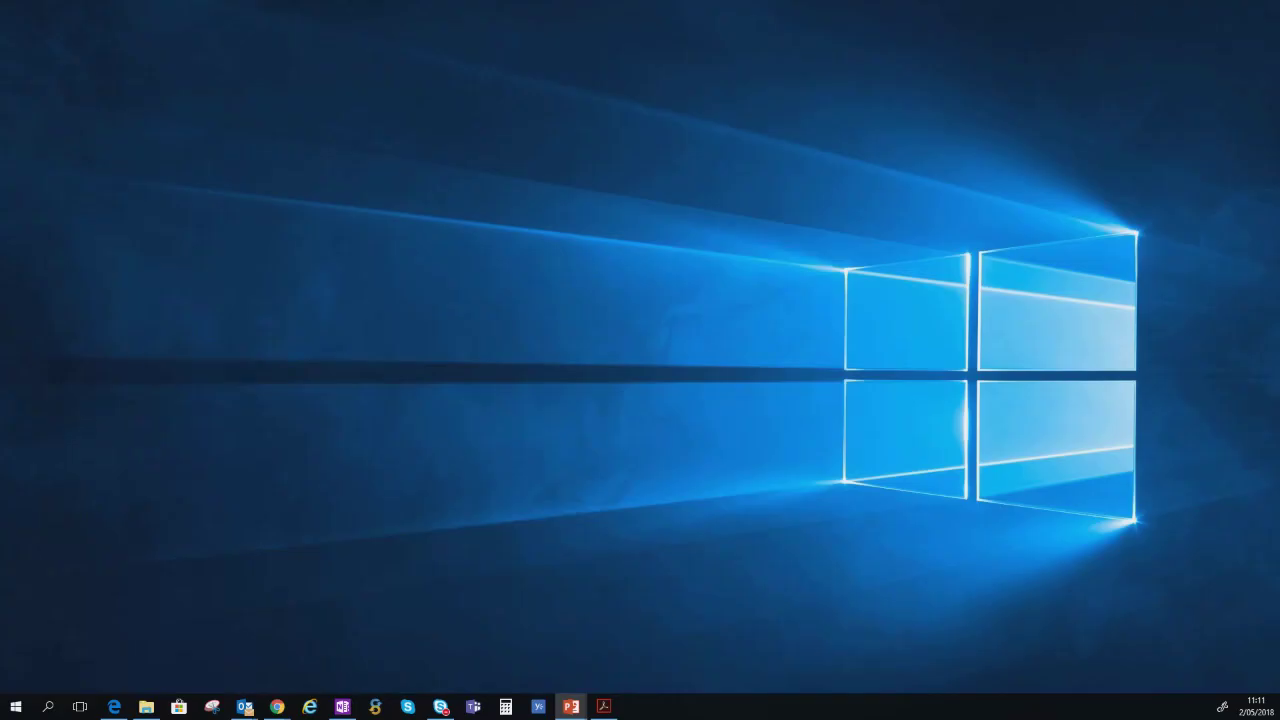